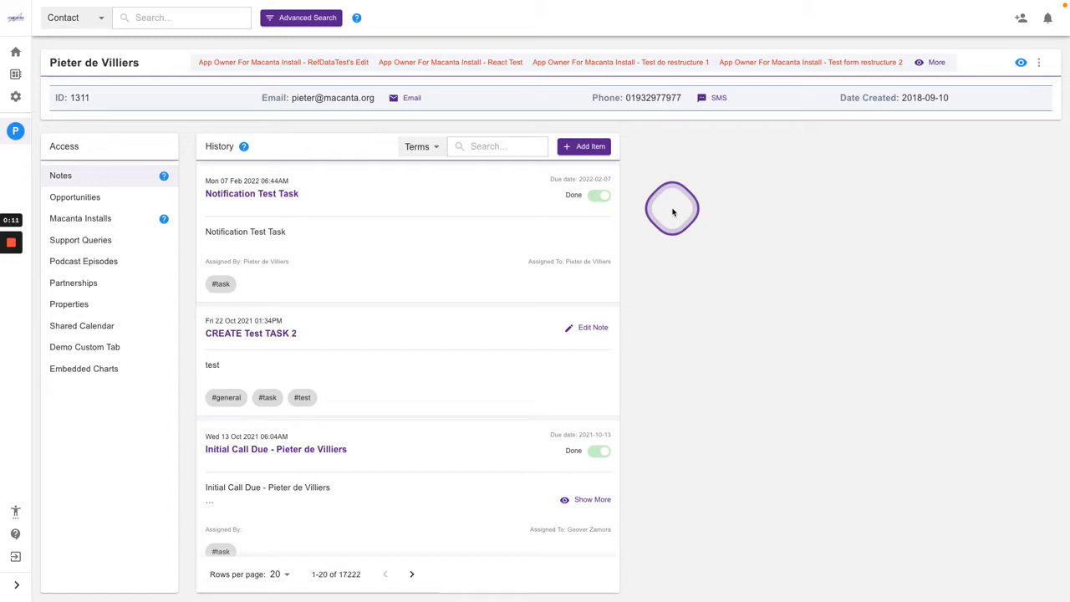
View the contact's Opportunities in Macanta, and switch to Zapier to review the Create or Update a Contact test result.
{"action": "left_click", "coordinate": [73, 201]}
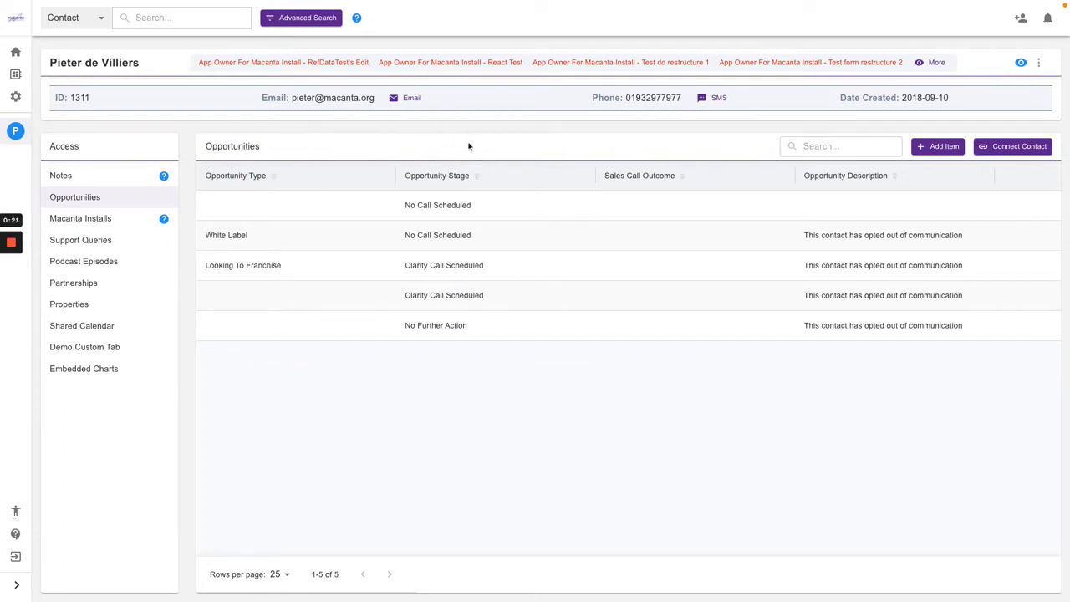
{"action": "left_click", "coordinate": [518, 148]}
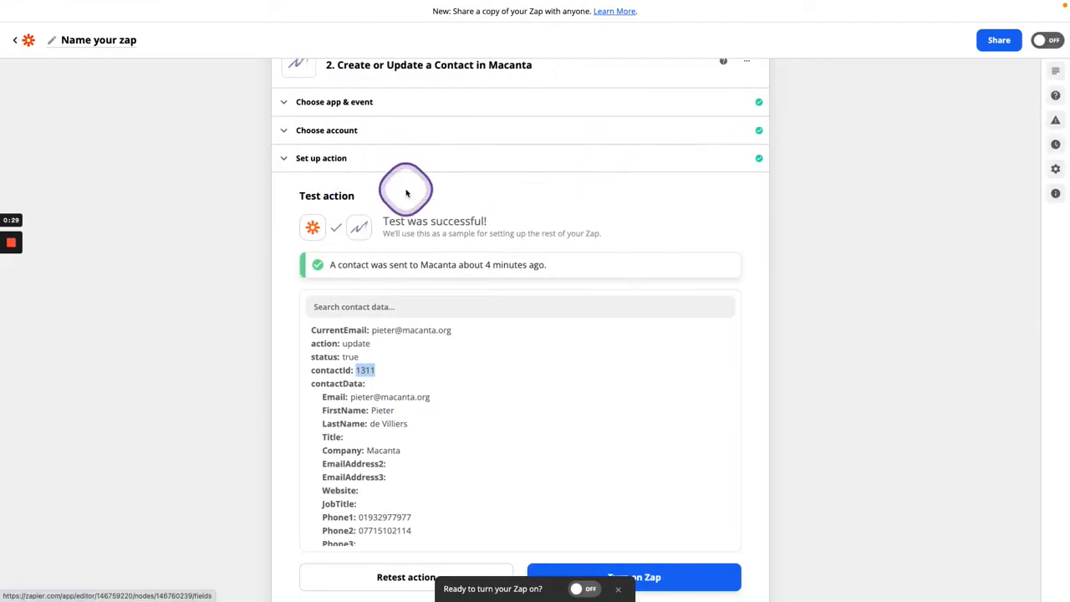
{"action": "scroll", "coordinate": [406, 192], "scroll_direction": "up", "scroll_amount": 2}
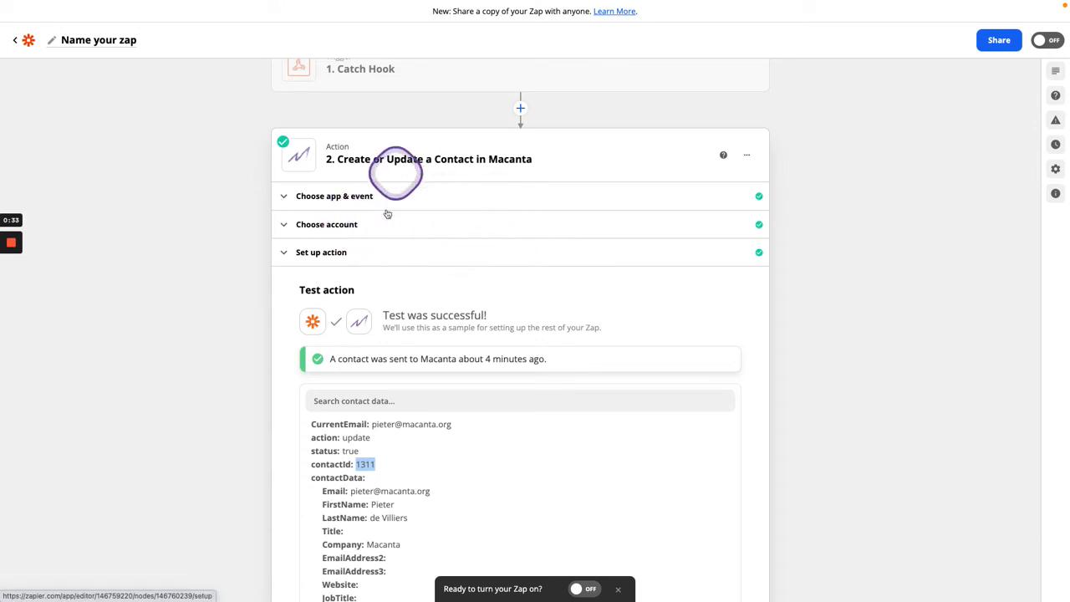
{"action": "scroll", "coordinate": [418, 268], "scroll_direction": "down", "scroll_amount": 3}
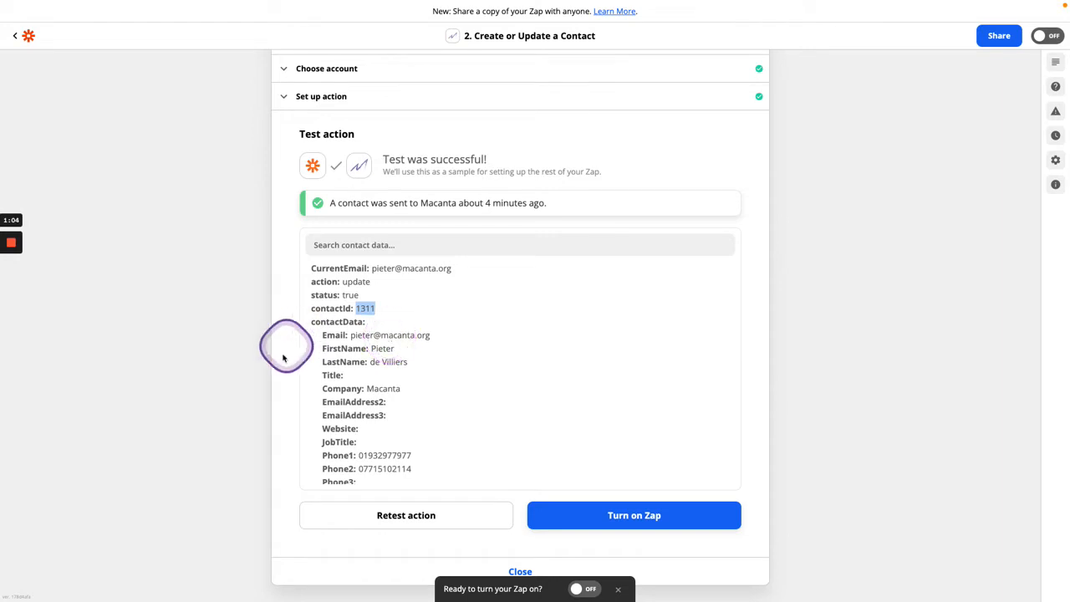
{"action": "scroll", "coordinate": [291, 390], "scroll_direction": "down", "scroll_amount": 1}
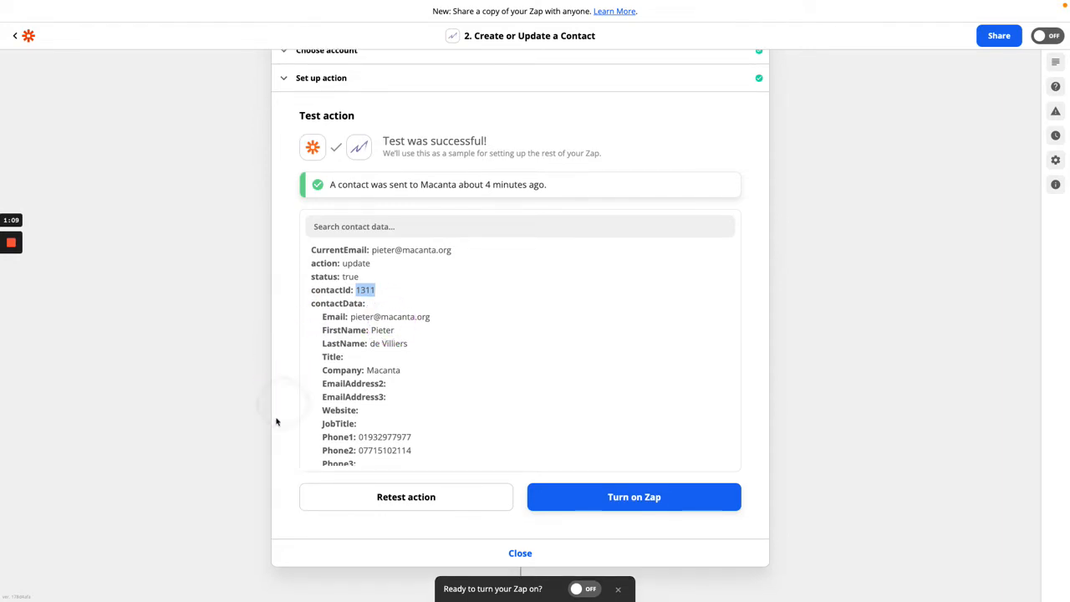
Dismiss the prompt to turn on the Zap and close the Create or Update a Contact action.
{"action": "left_click", "coordinate": [616, 591]}
{"action": "left_click", "coordinate": [521, 554]}
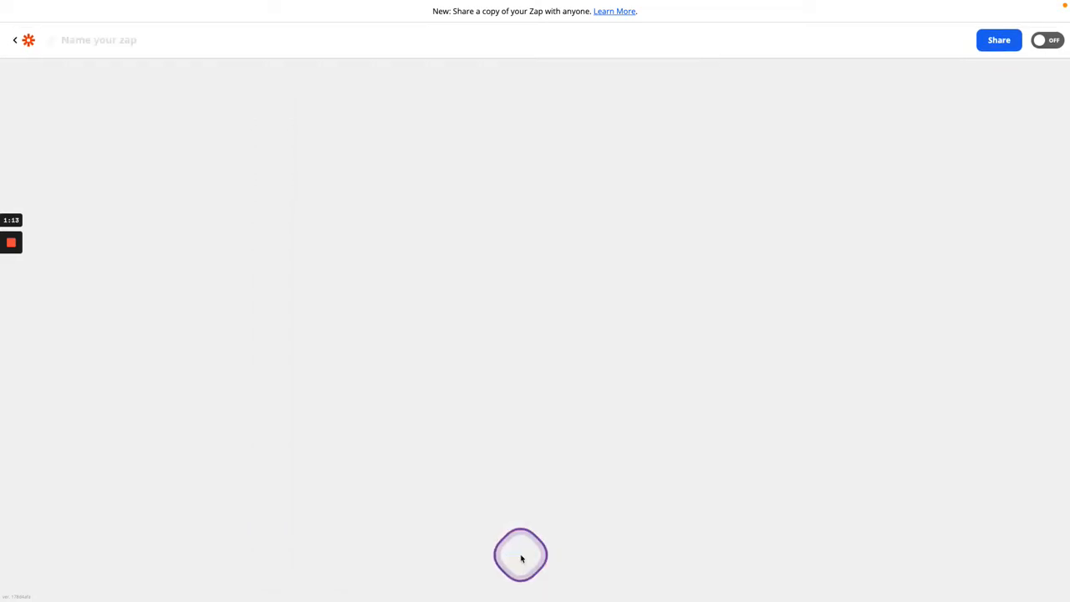
{"action": "left_click", "coordinate": [529, 278]}
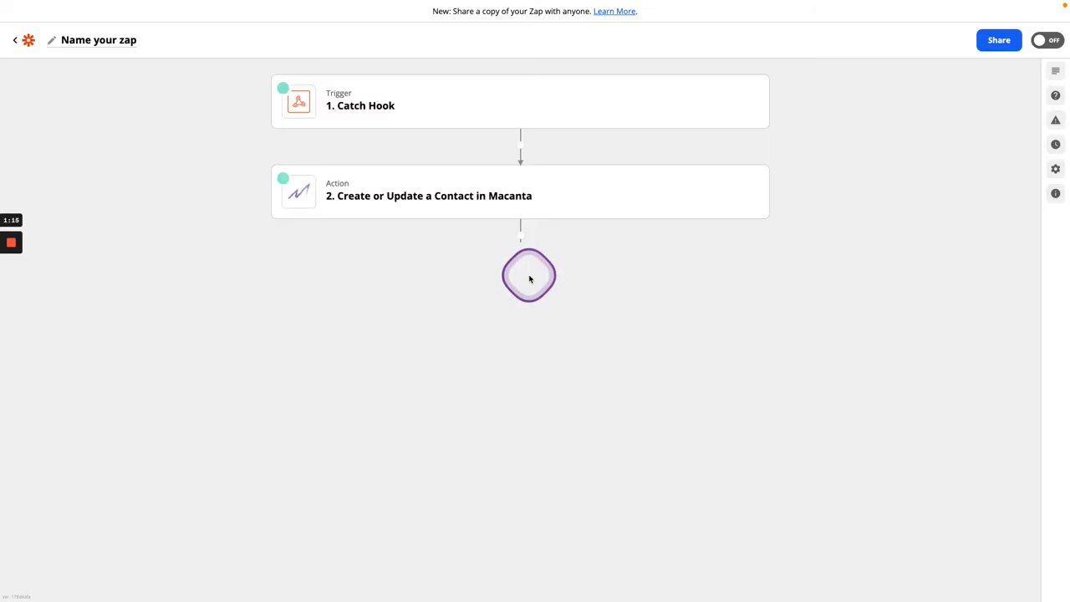
Add a Macanta action after the Create or Update a Contact step, with Create a Data Object as its event.
{"action": "left_click", "coordinate": [520, 235]}
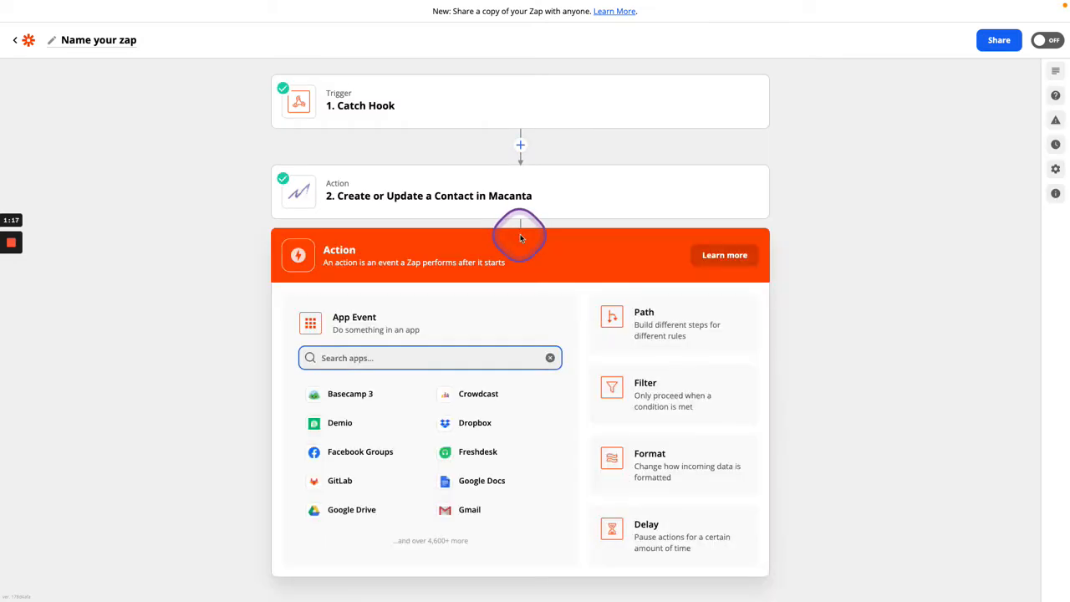
{"action": "type", "text": "maca"}
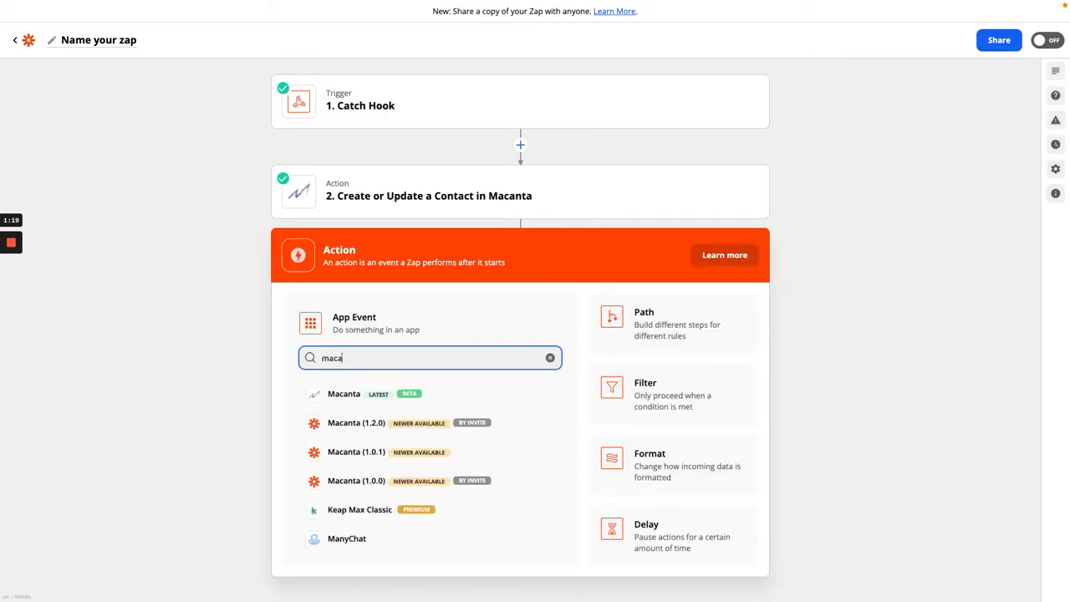
{"action": "left_click", "coordinate": [344, 395]}
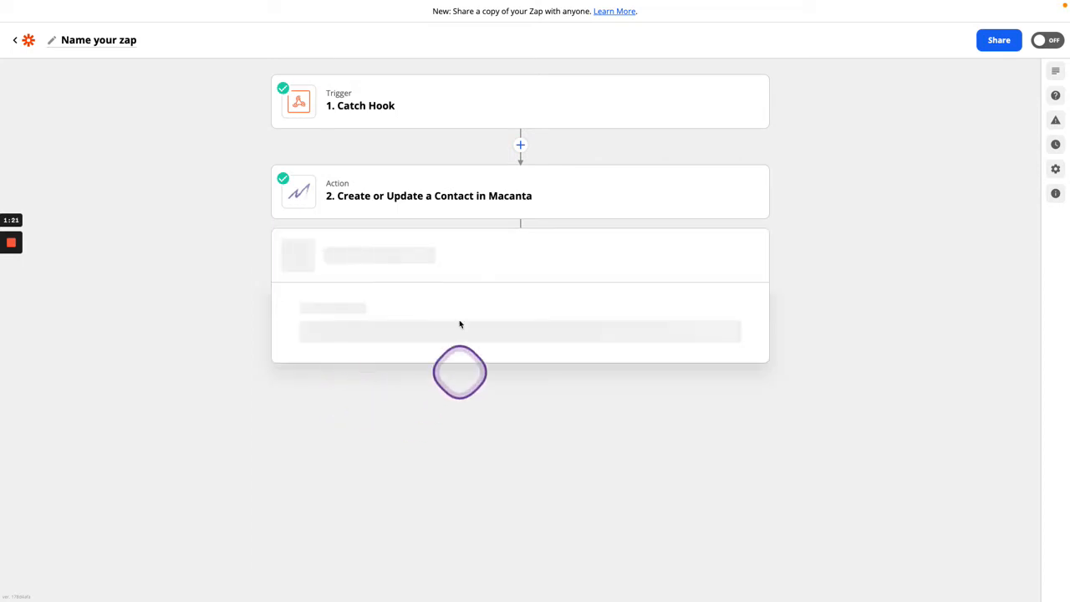
{"action": "left_click", "coordinate": [393, 421]}
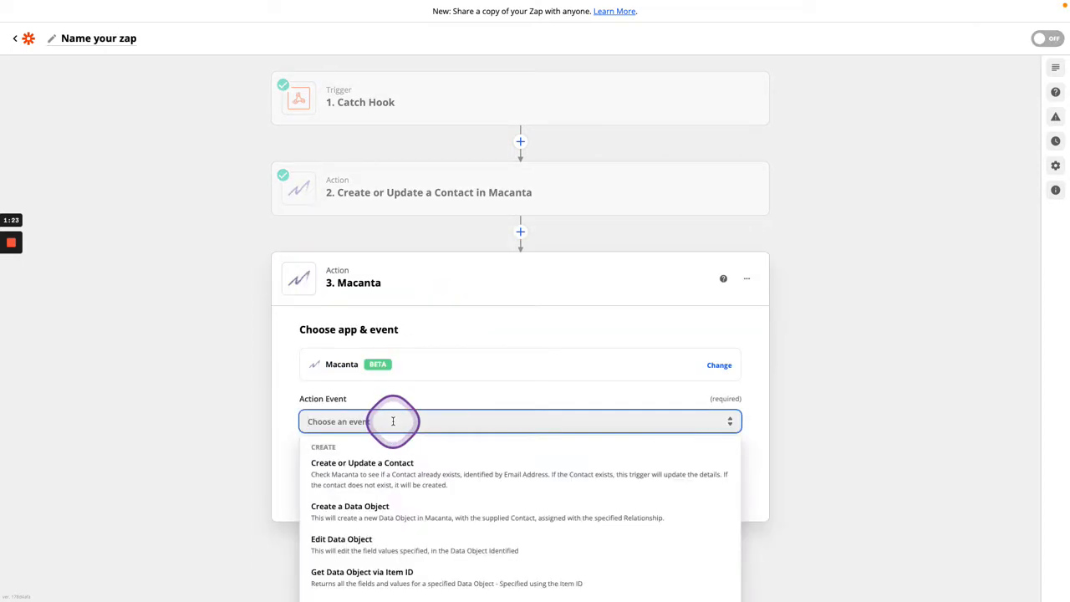
{"action": "left_click", "coordinate": [365, 515]}
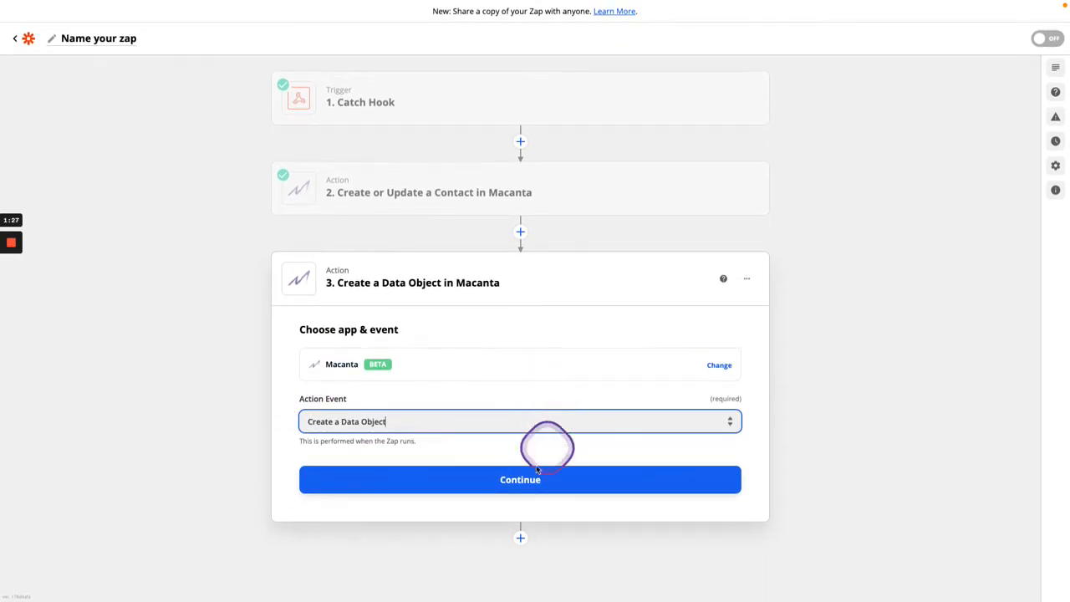
{"action": "left_click", "coordinate": [500, 479]}
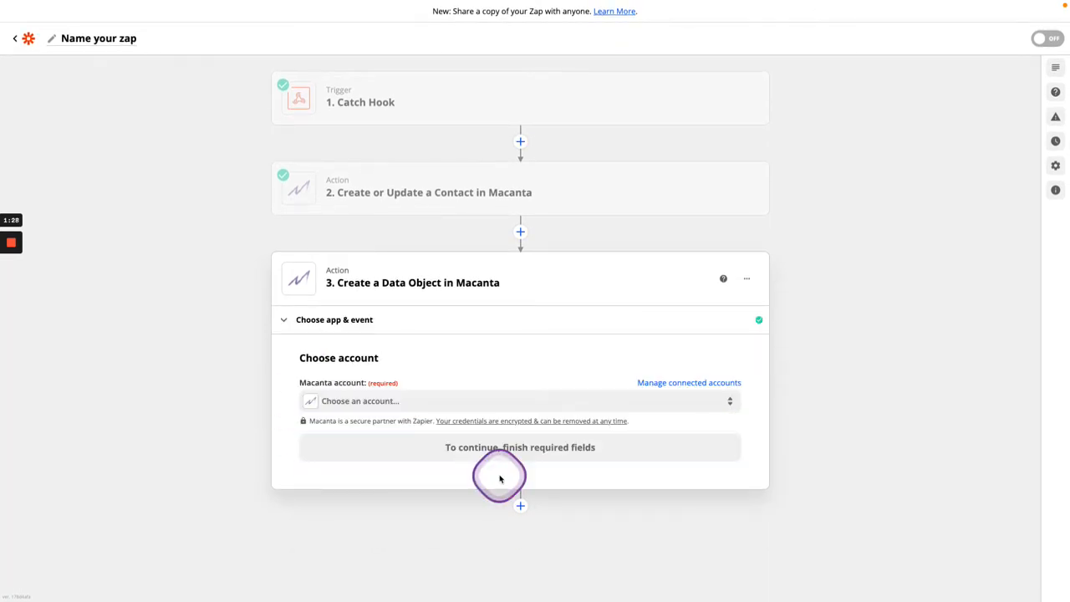
Choose the Staging account for the Create a Data Object action and continue to its setup.
{"action": "left_click", "coordinate": [385, 401]}
{"action": "left_click", "coordinate": [359, 525]}
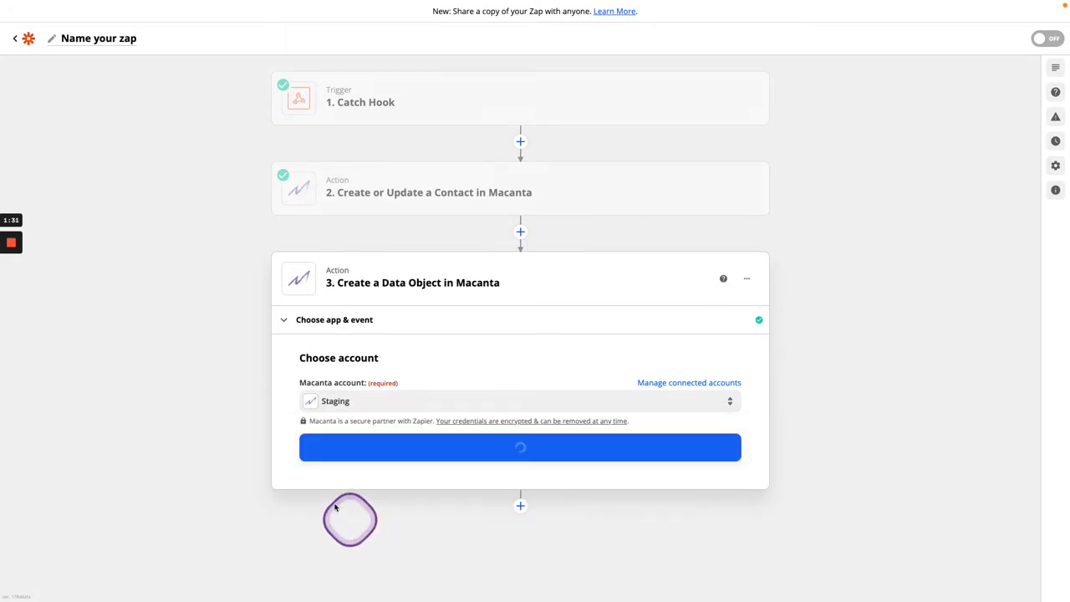
{"action": "left_click", "coordinate": [400, 451]}
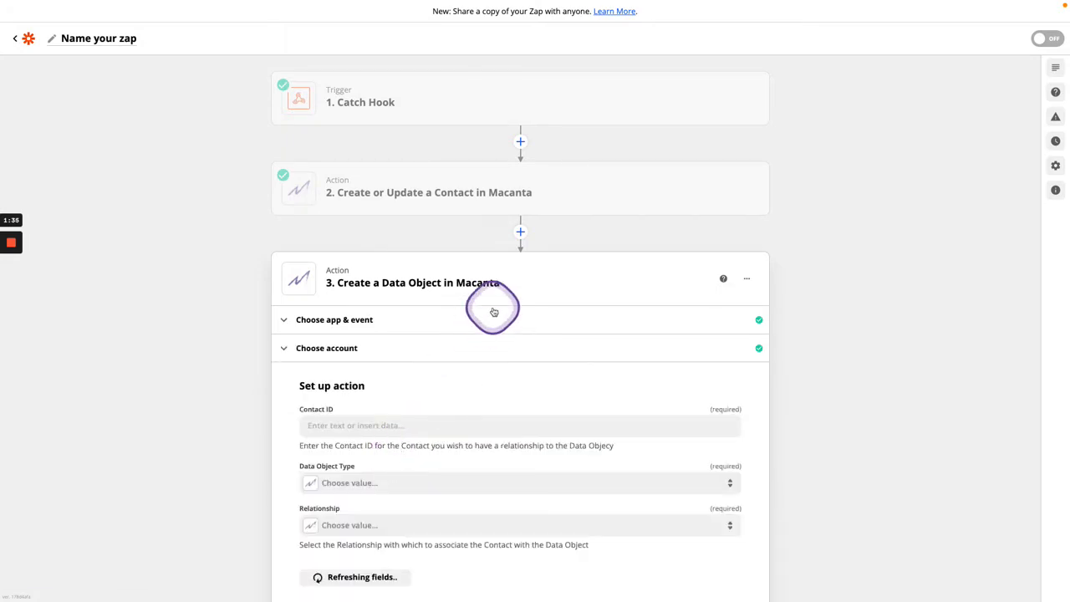
Map the action's Contact ID field to the Contact ID returned by the Create or Update a Contact step.
{"action": "scroll", "coordinate": [493, 311], "scroll_direction": "down", "scroll_amount": 2}
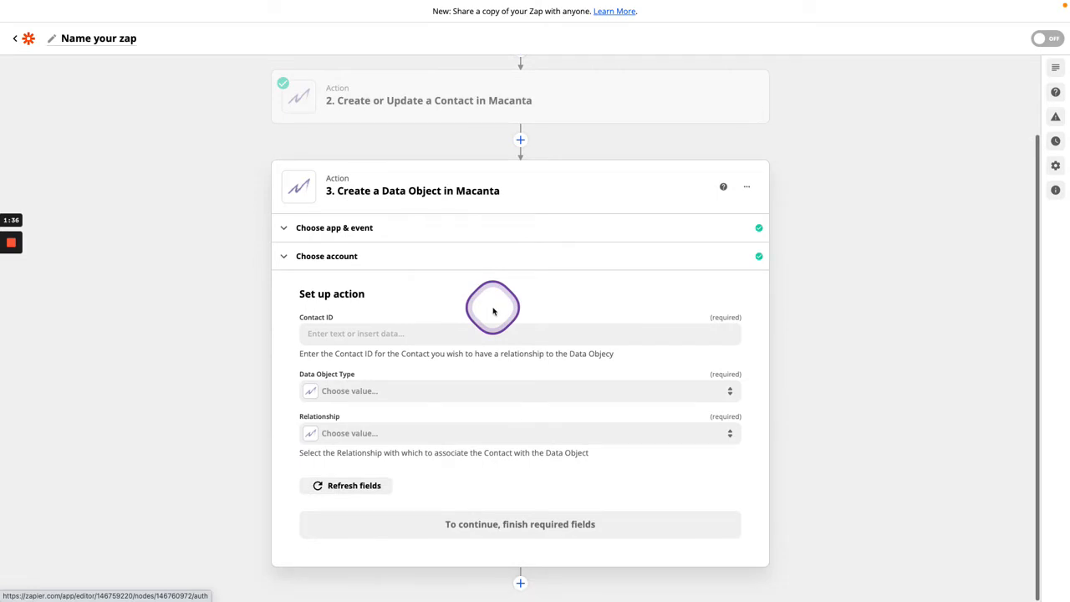
{"action": "left_click", "coordinate": [339, 333]}
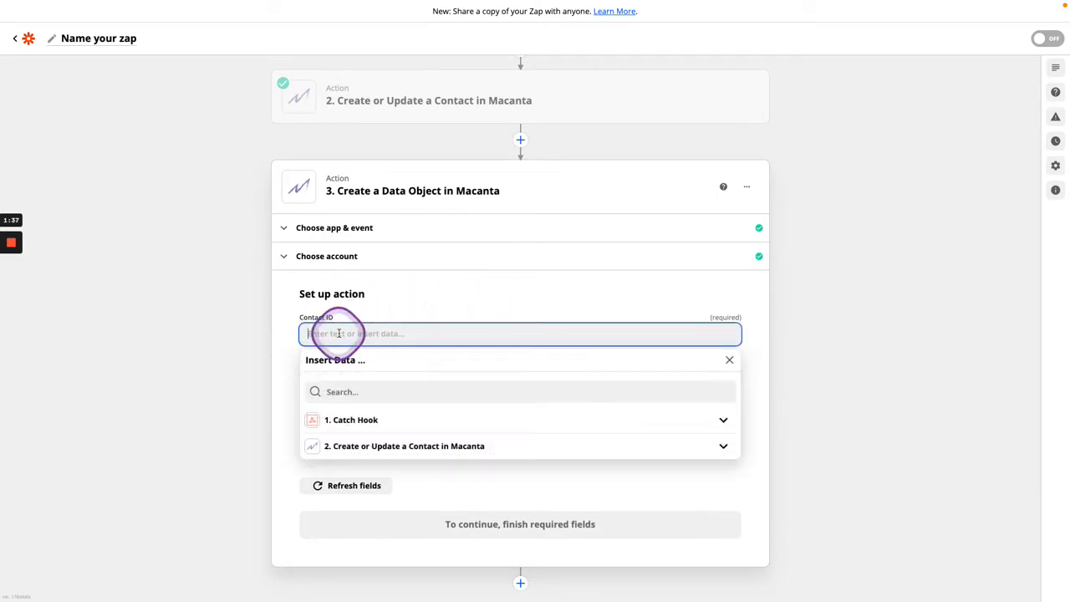
{"action": "left_click", "coordinate": [357, 448]}
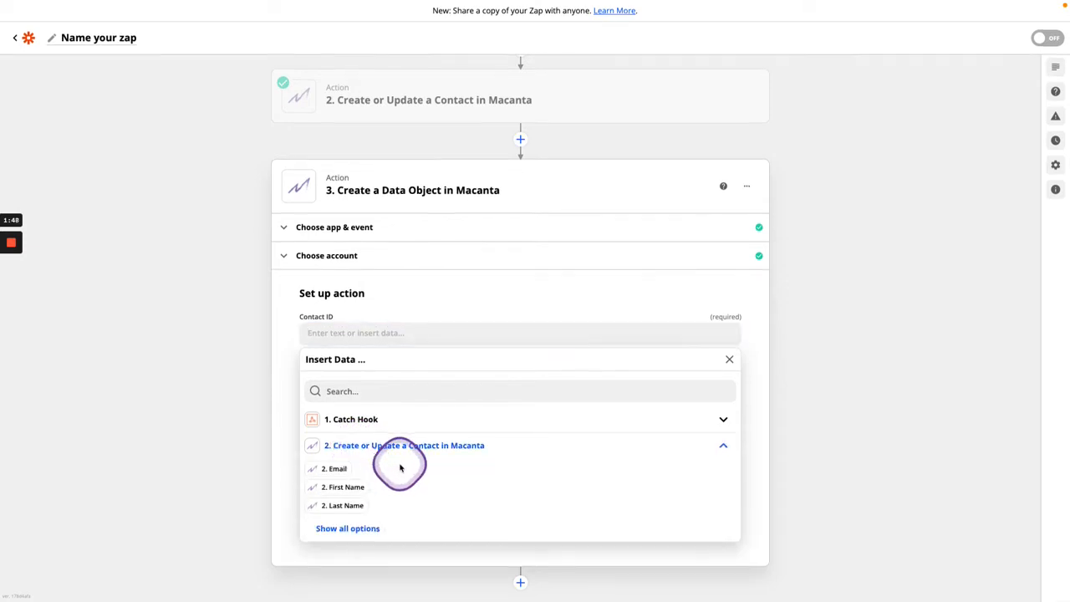
{"action": "left_click", "coordinate": [359, 527]}
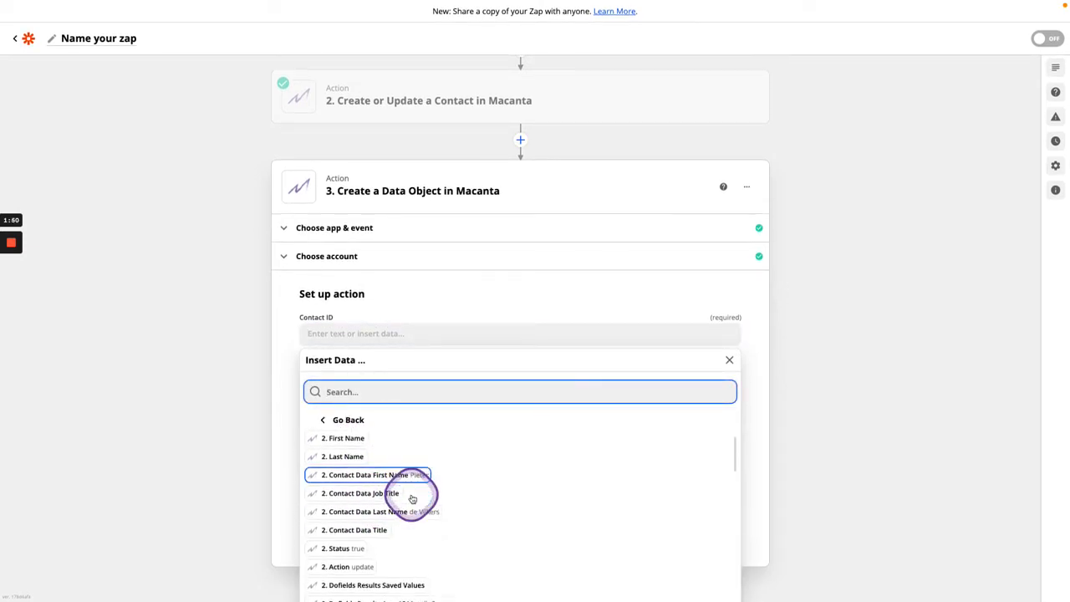
{"action": "scroll", "coordinate": [412, 499], "scroll_direction": "down", "scroll_amount": 5}
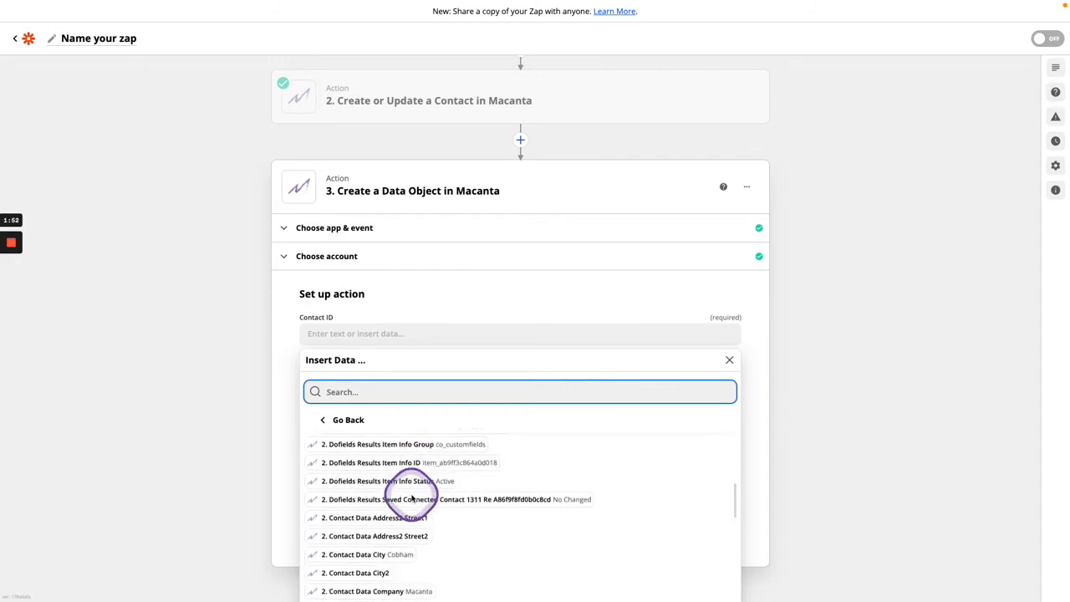
{"action": "scroll", "coordinate": [412, 499], "scroll_direction": "down", "scroll_amount": 5}
{"action": "scroll", "coordinate": [412, 499], "scroll_direction": "down", "scroll_amount": 2}
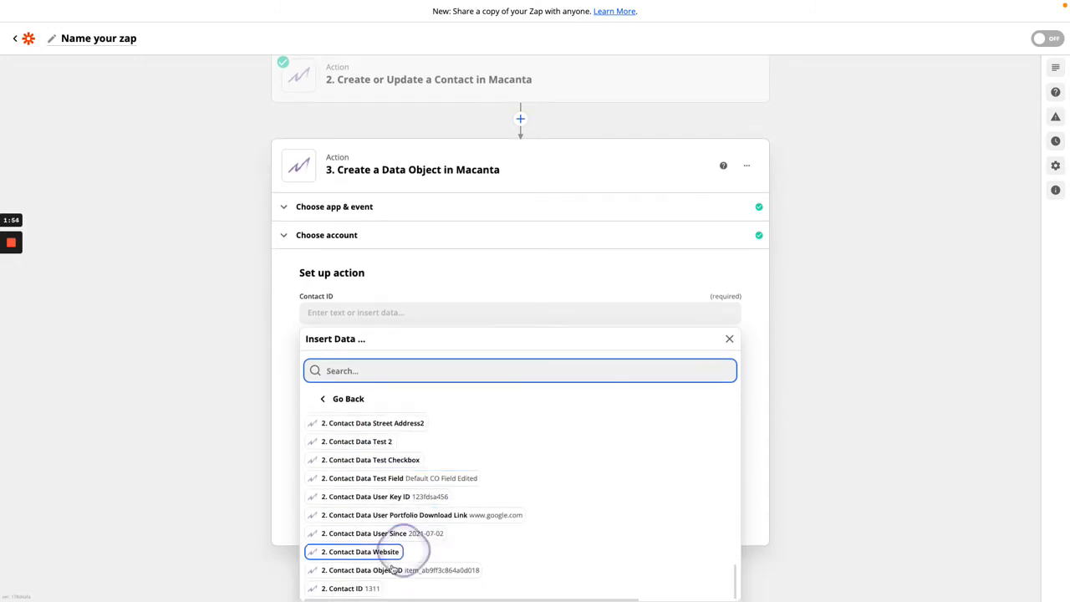
{"action": "left_click", "coordinate": [350, 589]}
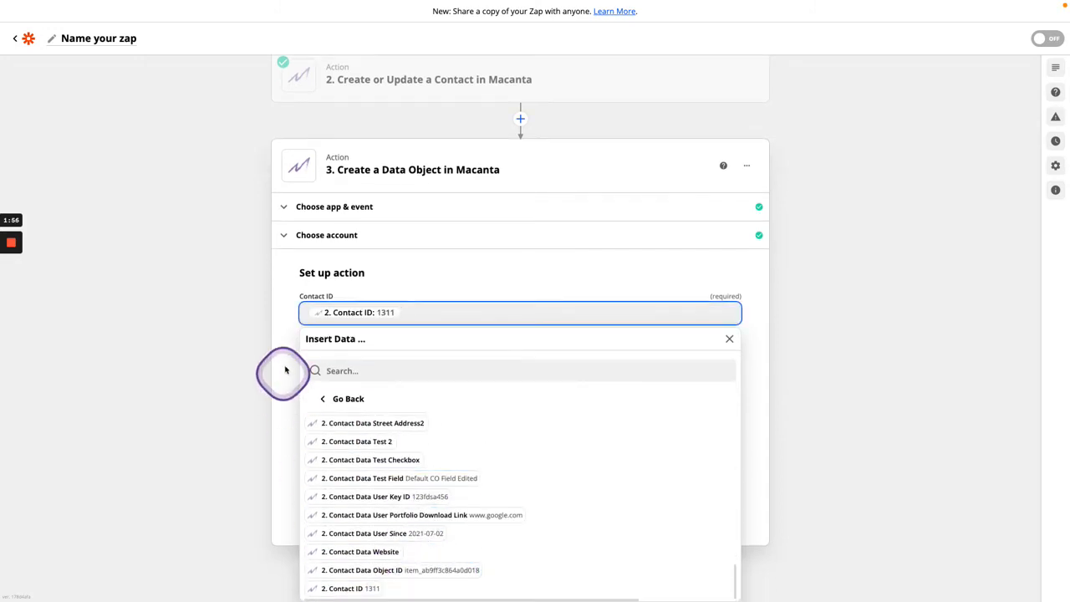
{"action": "left_click", "coordinate": [285, 352]}
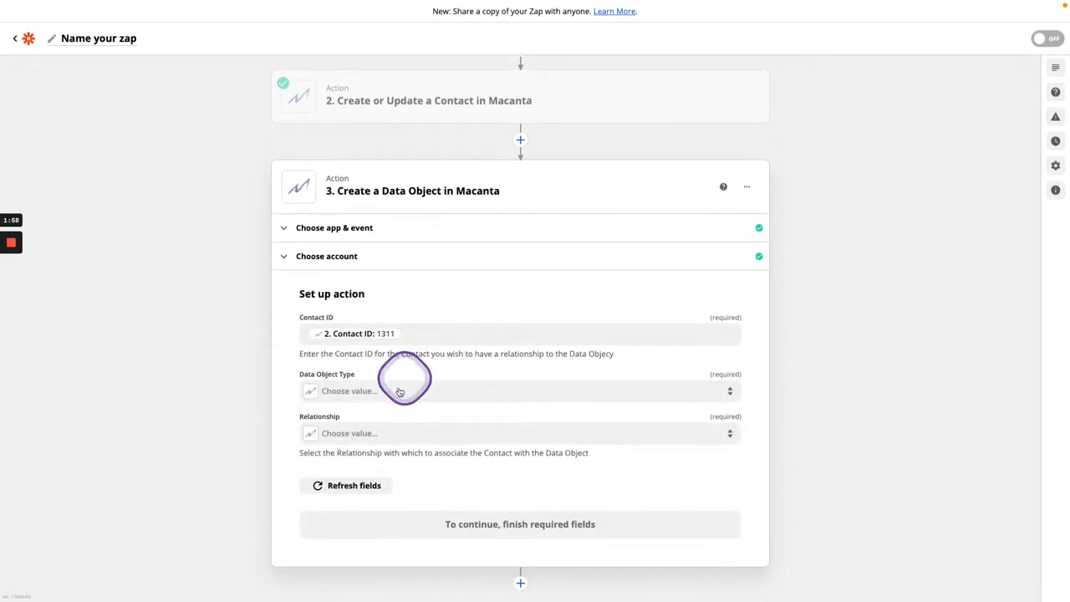
Set the data object type to Opportunities and the contact's relationship to Prospect.
{"action": "left_click", "coordinate": [376, 392]}
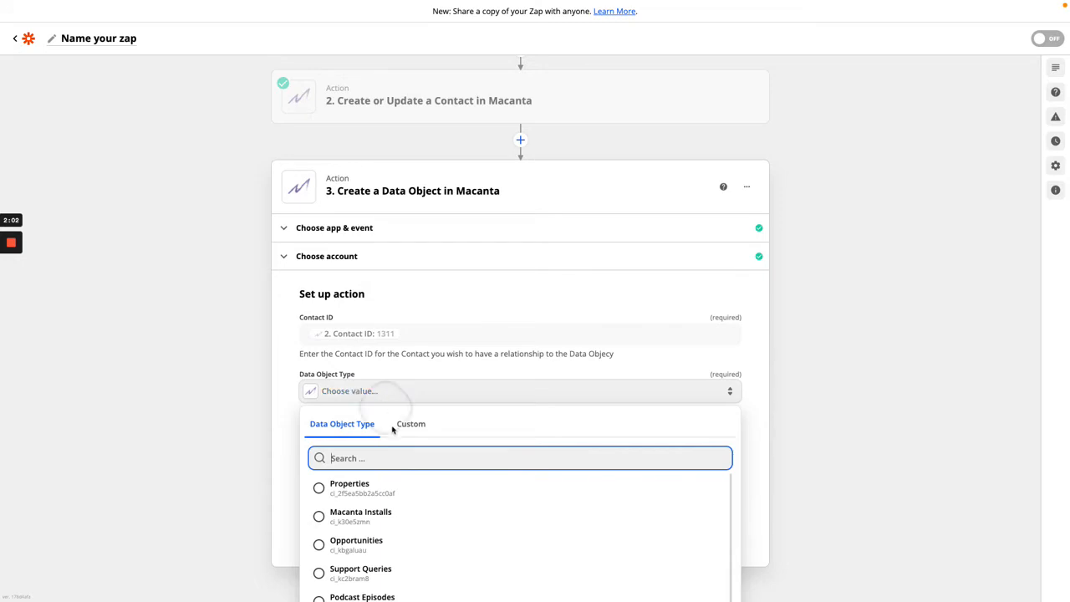
{"action": "left_click", "coordinate": [336, 545]}
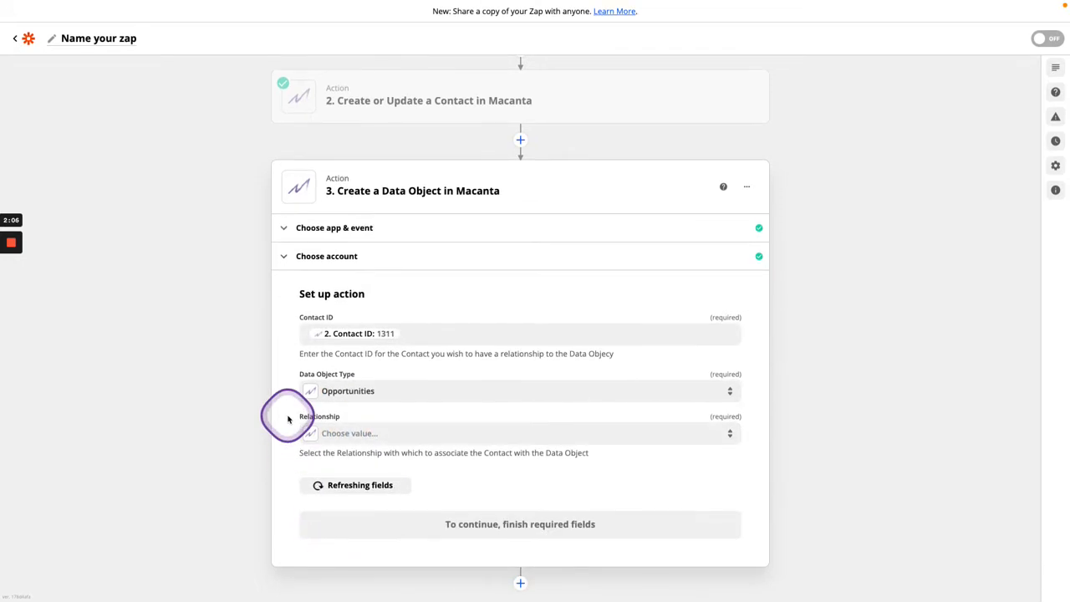
{"action": "left_click", "coordinate": [382, 434]}
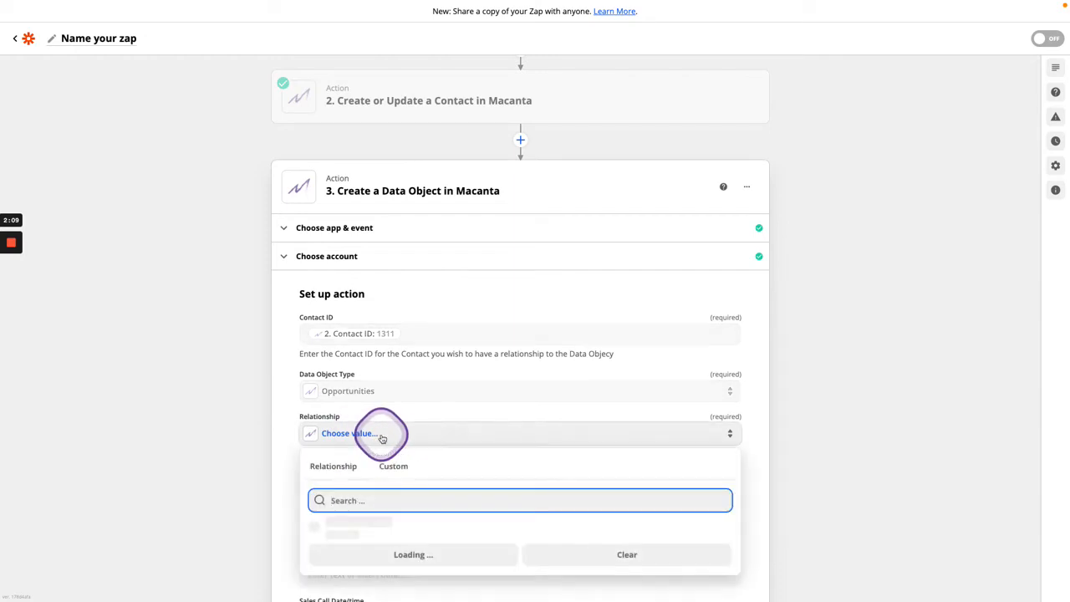
{"action": "scroll", "coordinate": [382, 438], "scroll_direction": "down", "scroll_amount": 5}
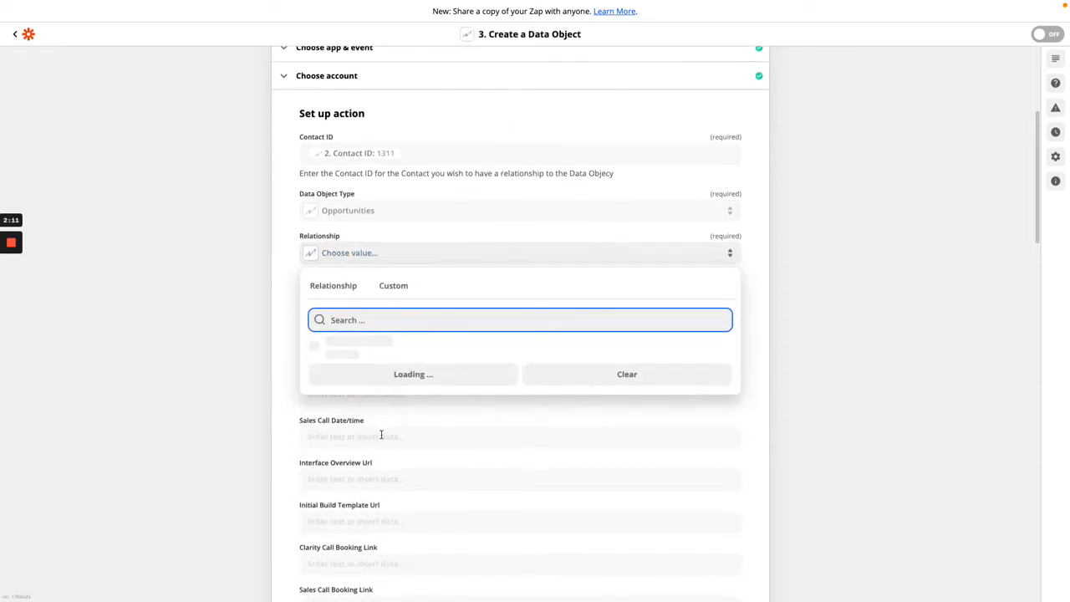
{"action": "left_click", "coordinate": [327, 376]}
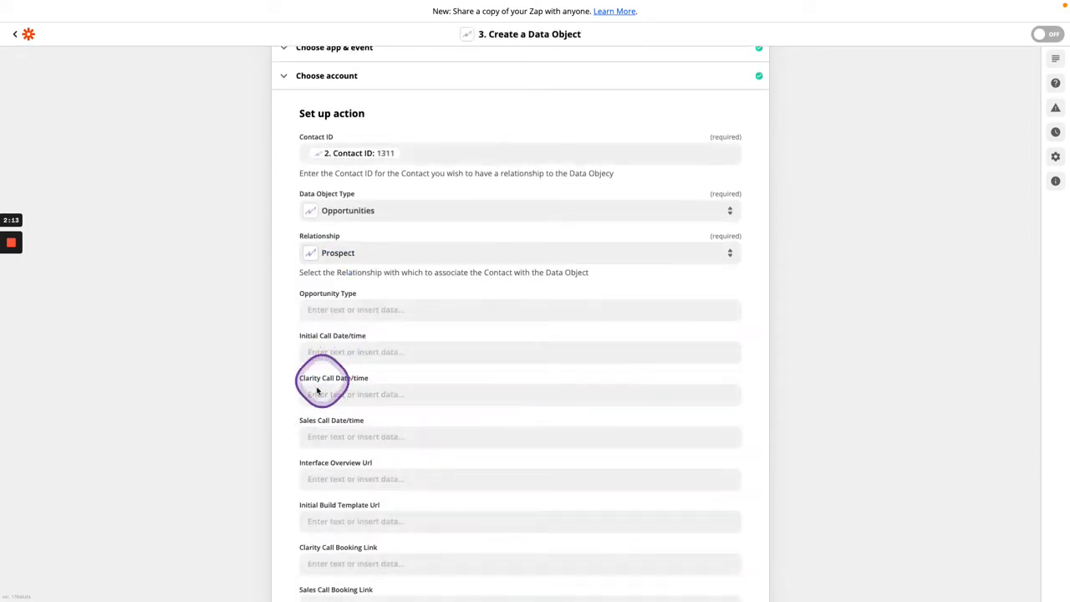
Open the data choices for the Opportunity Type field.
{"action": "left_click", "coordinate": [396, 310]}
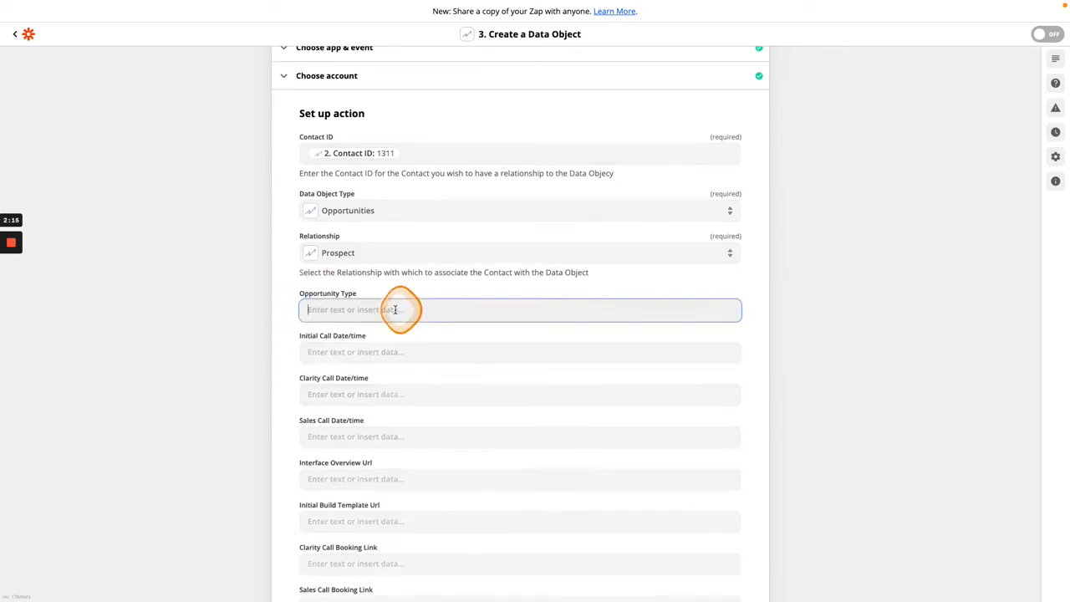
{"action": "left_click", "coordinate": [287, 292]}
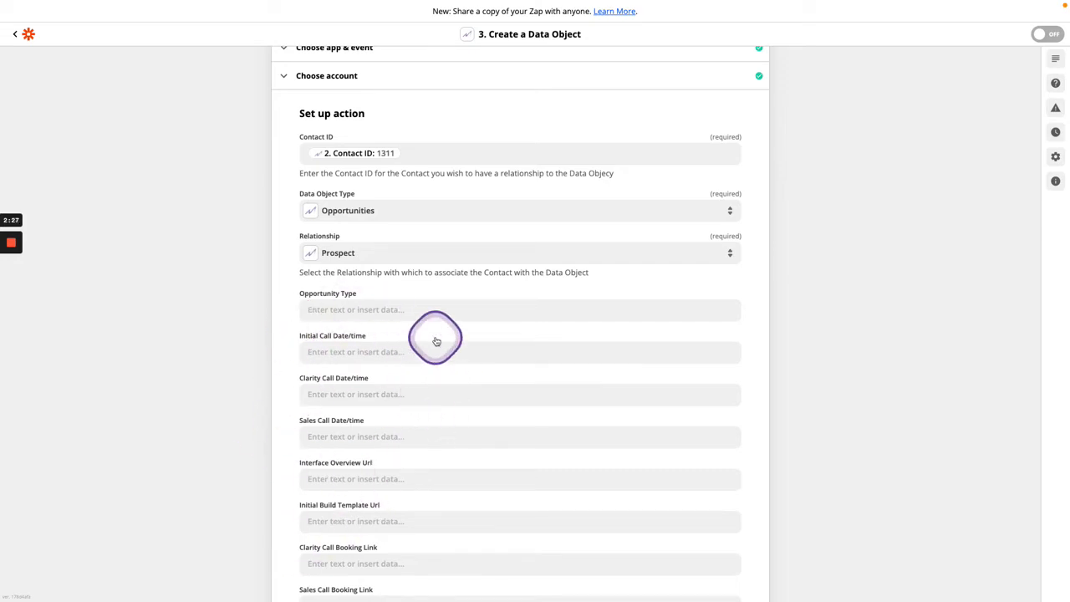
{"action": "left_click", "coordinate": [373, 310]}
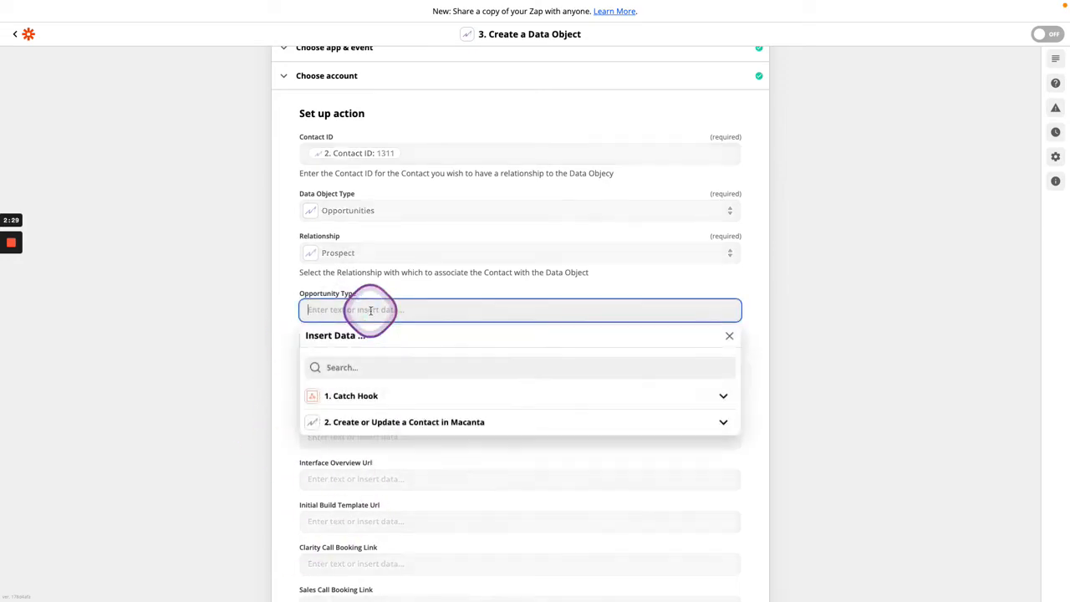
Switch to Macanta and examine the first opportunity's tabs and fields, including the available Opportunity Type options.
{"action": "key", "text": "ctrl+Left"}
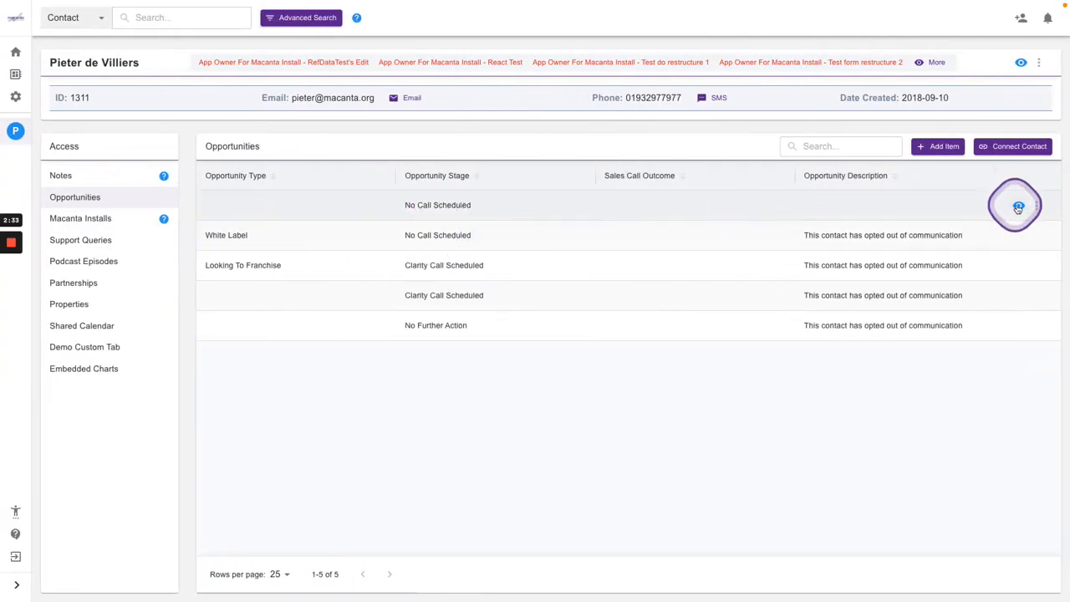
{"action": "left_click", "coordinate": [1018, 205]}
{"action": "left_click", "coordinate": [222, 127]}
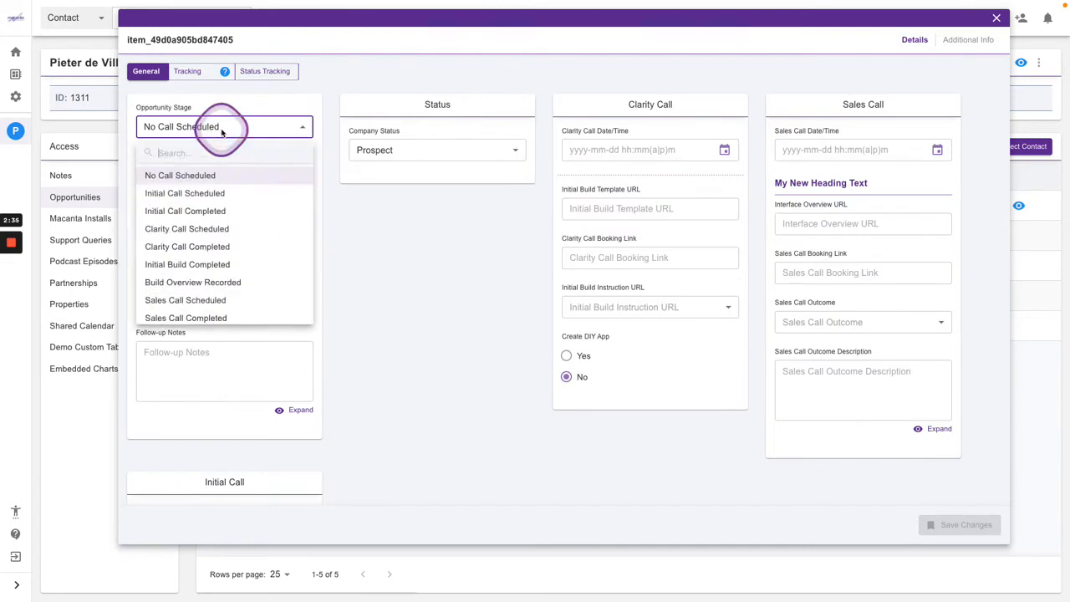
{"action": "left_click", "coordinate": [242, 117]}
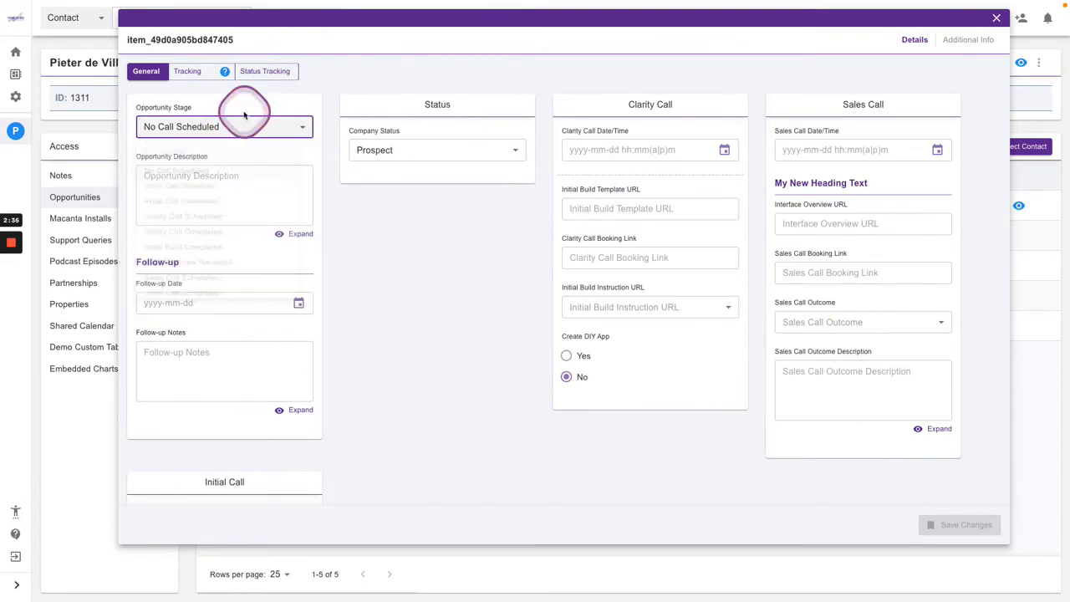
{"action": "left_click", "coordinate": [266, 73]}
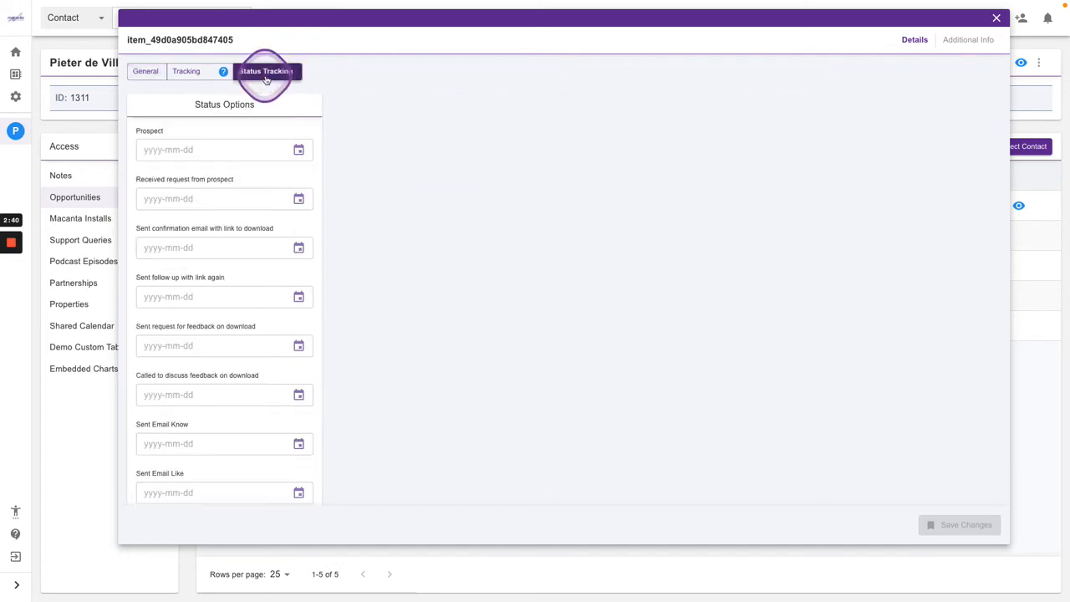
{"action": "left_click", "coordinate": [208, 73]}
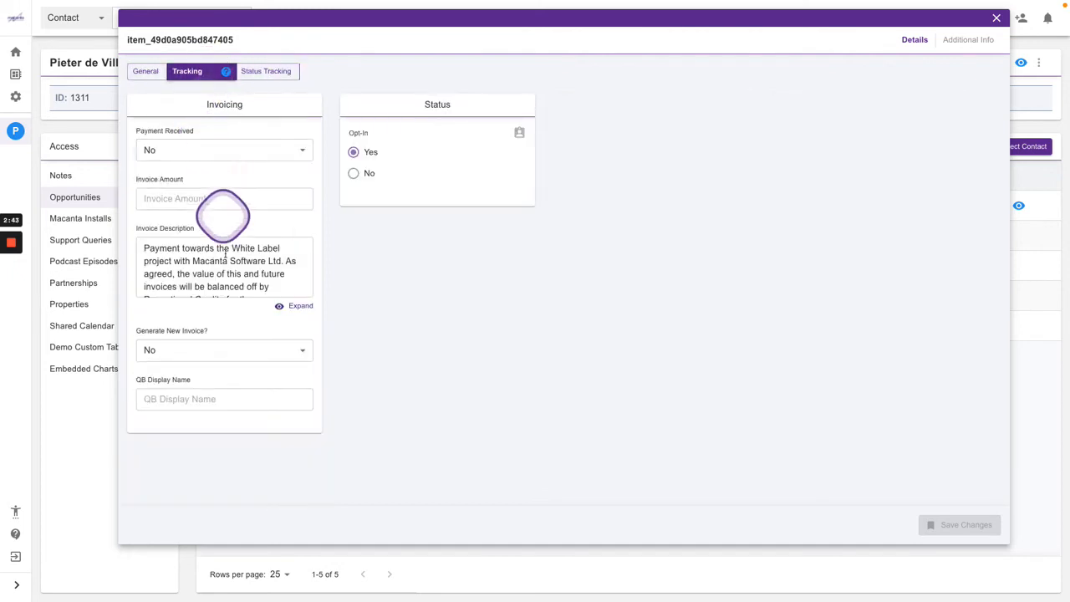
{"action": "left_click", "coordinate": [144, 71]}
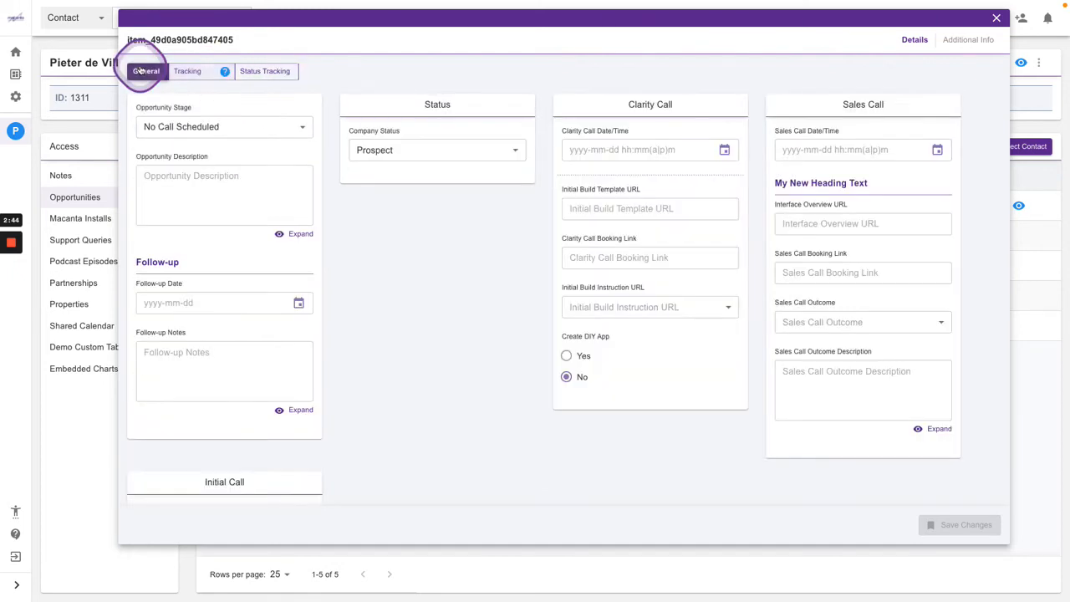
{"action": "scroll", "coordinate": [215, 321], "scroll_direction": "down", "scroll_amount": 2}
{"action": "scroll", "coordinate": [217, 325], "scroll_direction": "down", "scroll_amount": 3}
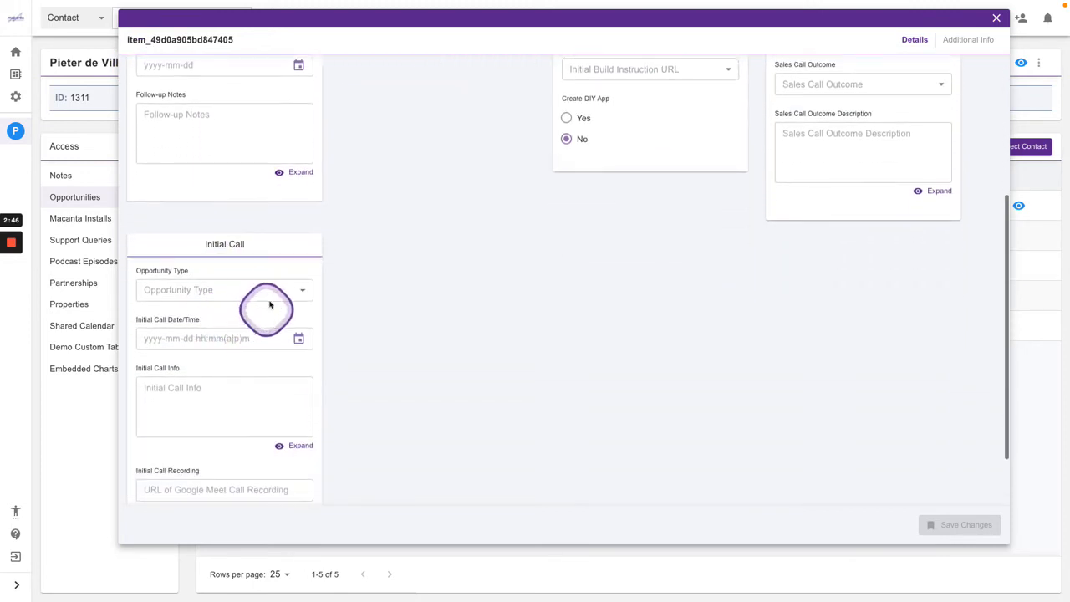
{"action": "left_click", "coordinate": [257, 291]}
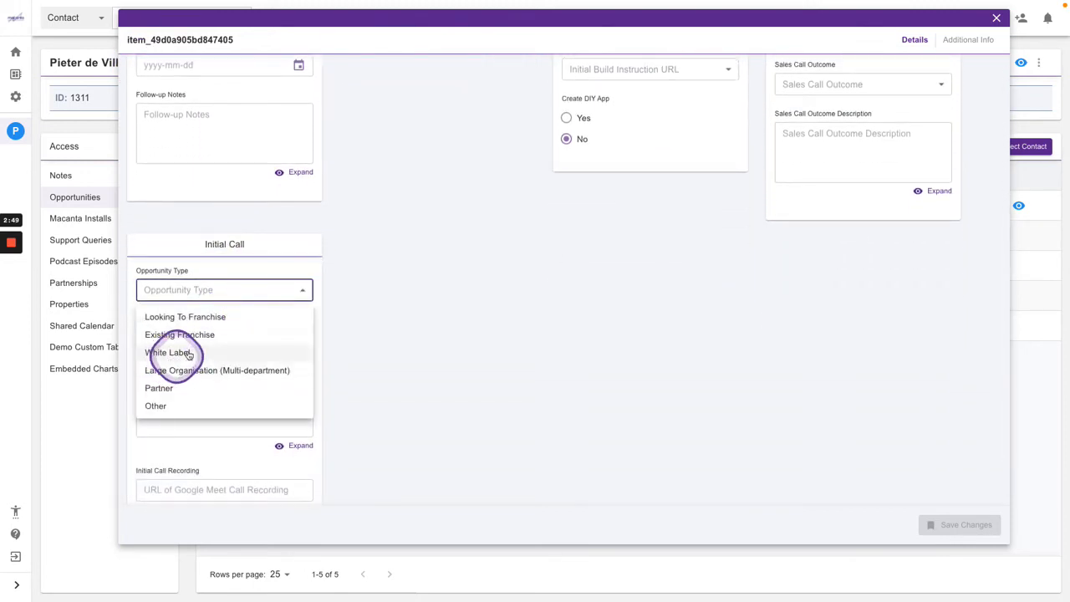
{"action": "left_click", "coordinate": [386, 230]}
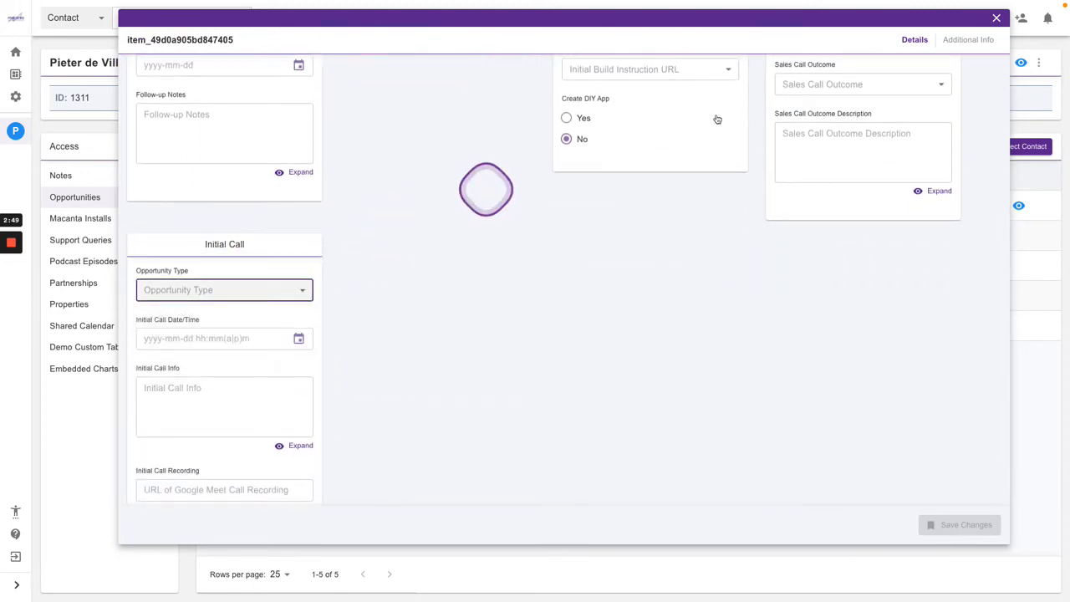
{"action": "left_click", "coordinate": [995, 20]}
Return to Zapier and set the action's Opportunity Type to White Label.
{"action": "key", "text": "ctrl+Right"}
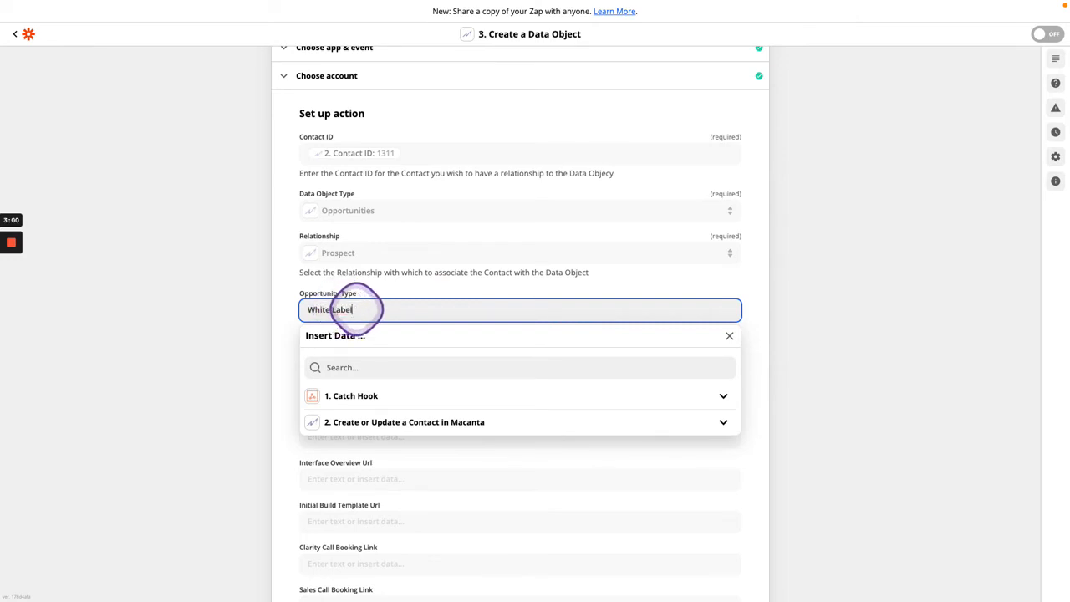
{"action": "left_click", "coordinate": [285, 328]}
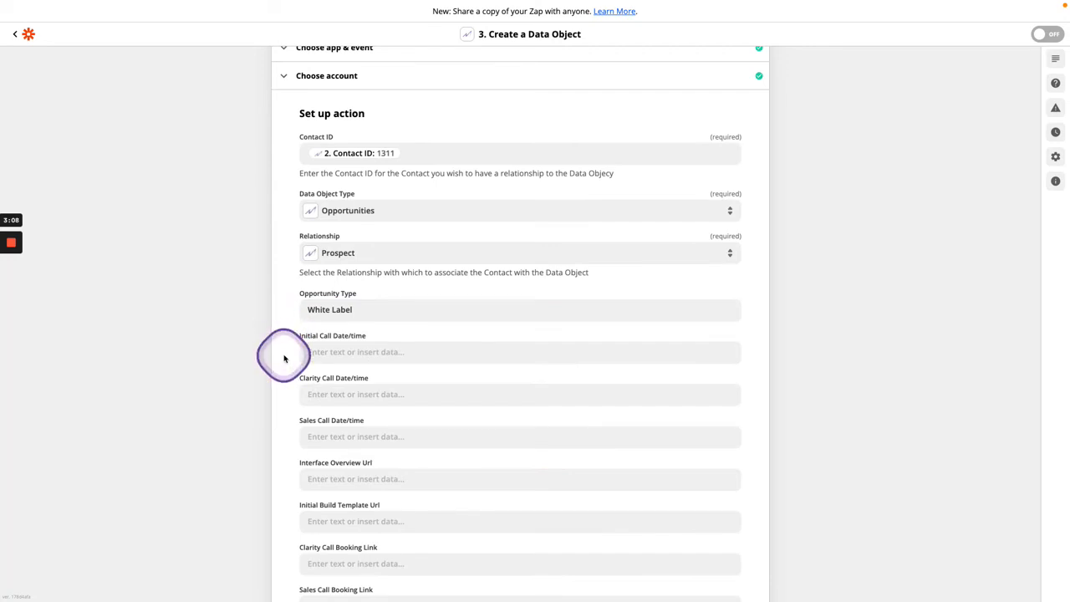
Look up the allowed values for the Opportunity Stage field in the contact's first Macanta opportunity.
{"action": "scroll", "coordinate": [287, 369], "scroll_direction": "down", "scroll_amount": 2}
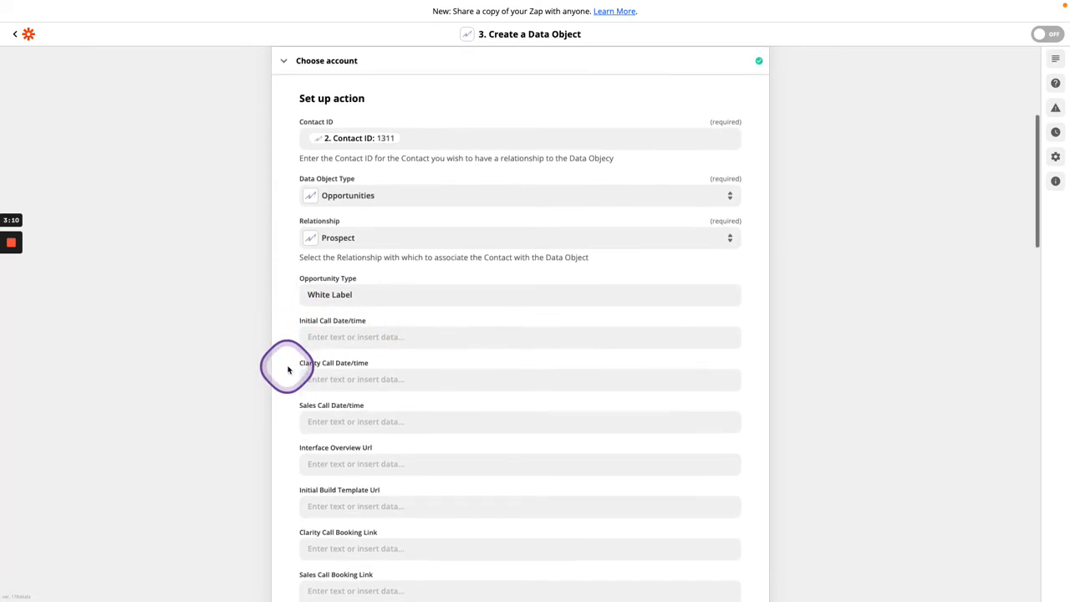
{"action": "scroll", "coordinate": [288, 370], "scroll_direction": "down", "scroll_amount": 5}
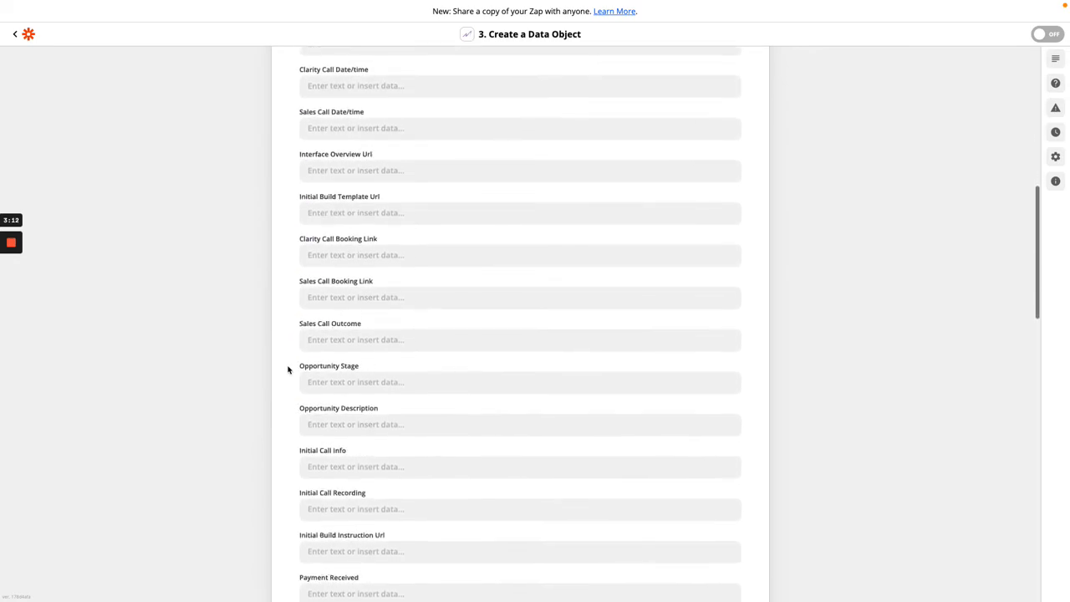
{"action": "left_click", "coordinate": [376, 378]}
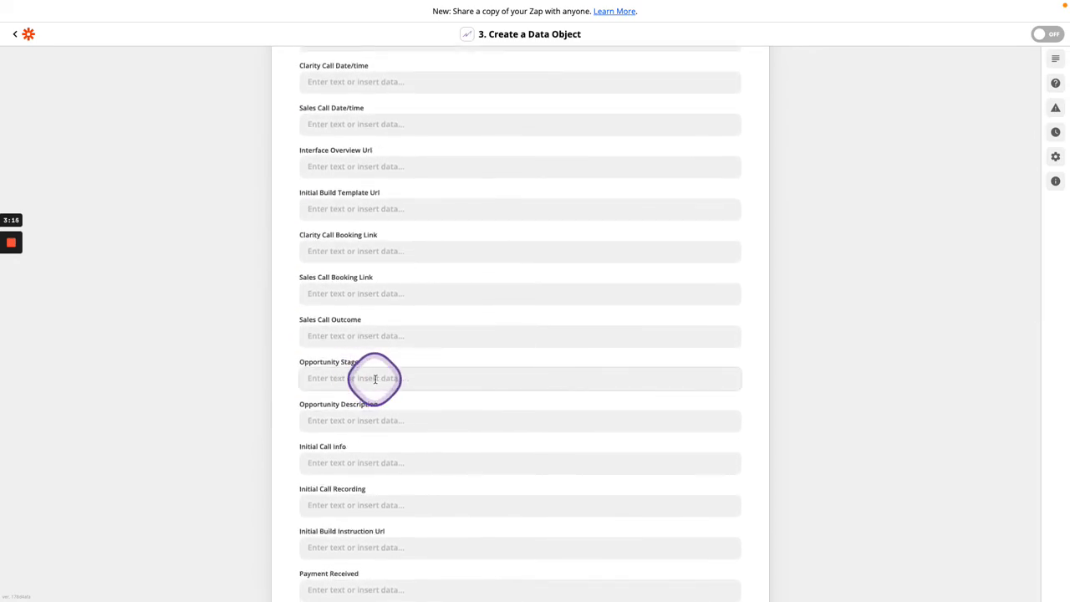
{"action": "key", "text": "ctrl+Left"}
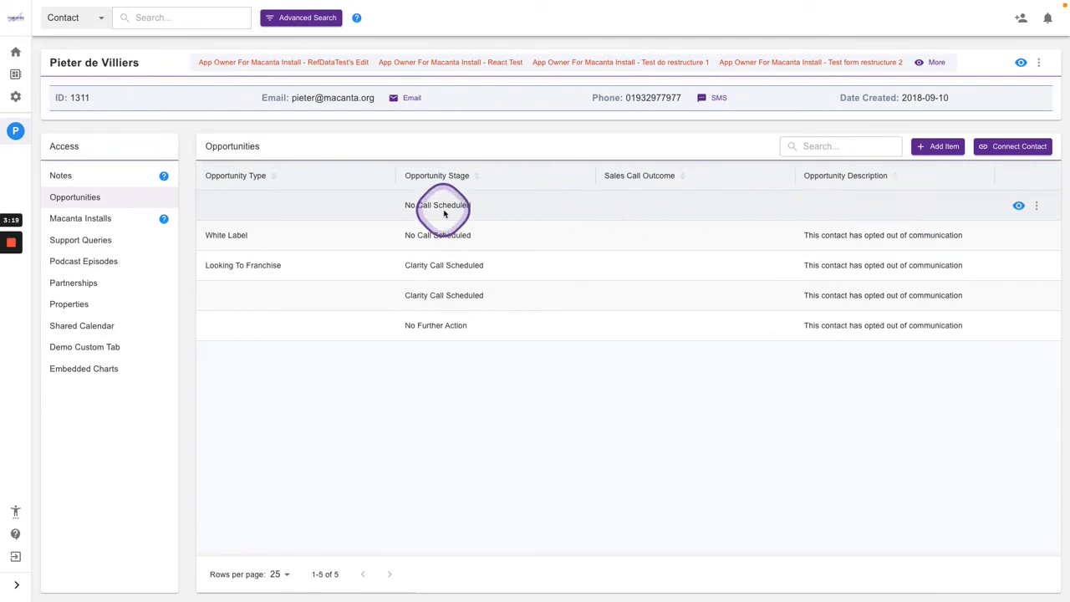
{"action": "left_click", "coordinate": [1018, 205]}
{"action": "left_click", "coordinate": [272, 128]}
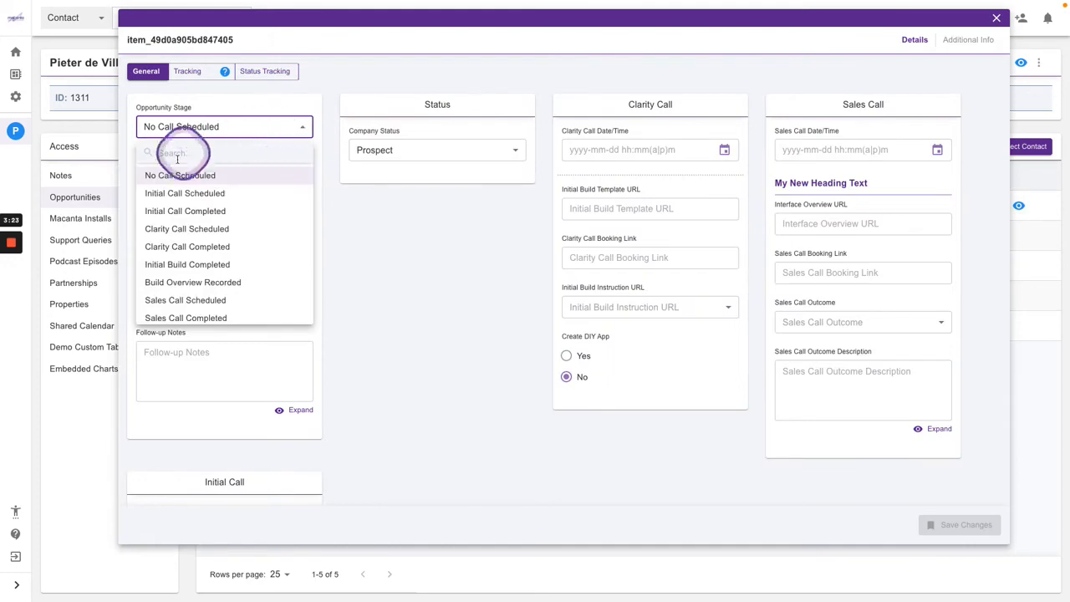
Switch back to Zapier and set the Opportunity Stage to Initial Call Scheduled.
{"action": "key", "text": "ctrl+Right"}
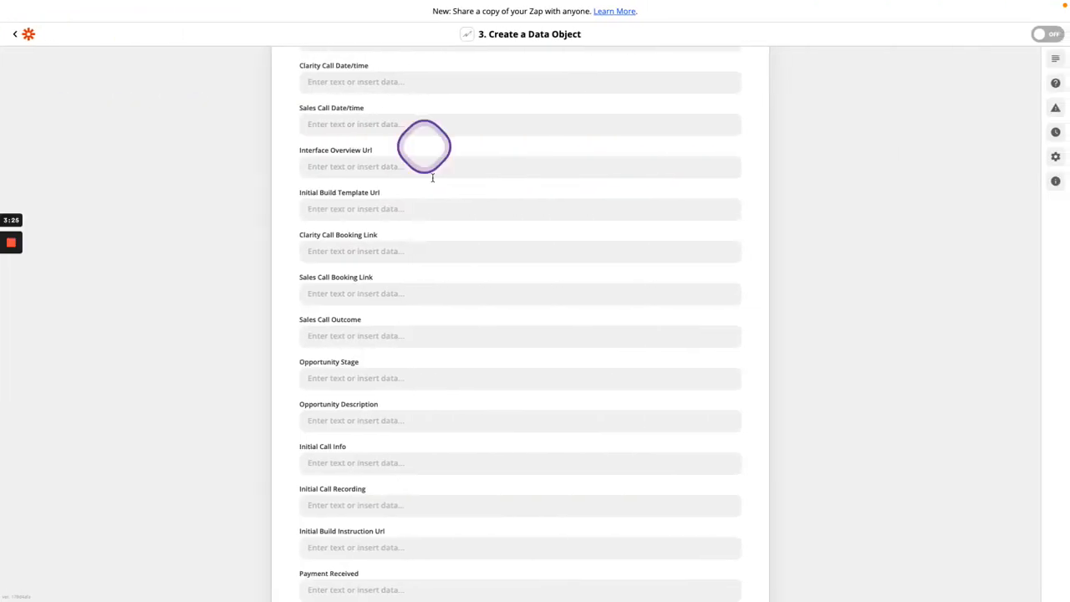
{"action": "left_click", "coordinate": [335, 379]}
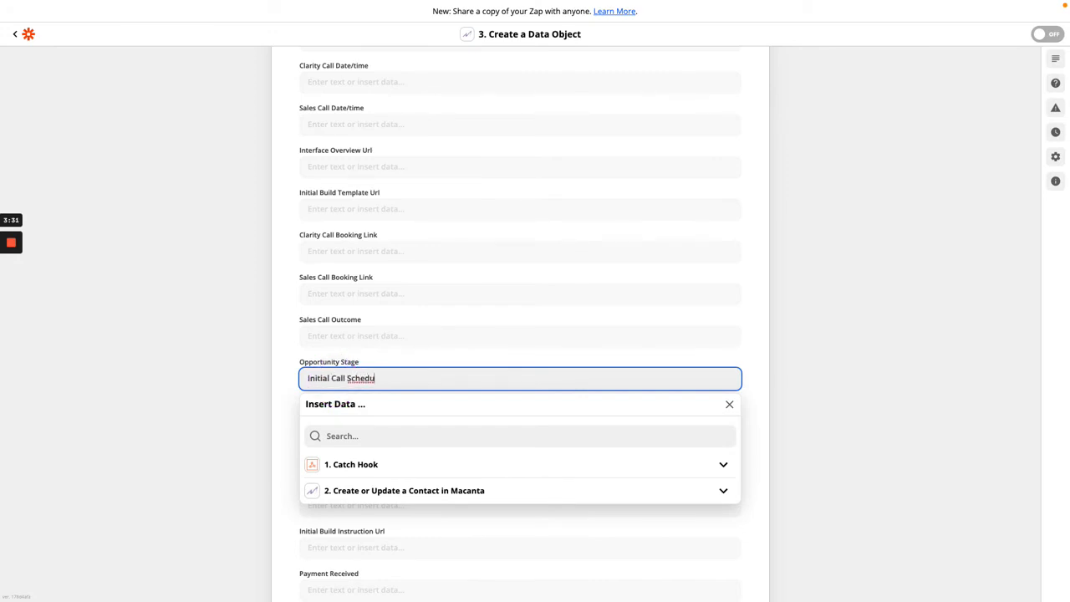
{"action": "left_click", "coordinate": [281, 384]}
{"action": "left_click", "coordinate": [282, 383]}
{"action": "scroll", "coordinate": [281, 384], "scroll_direction": "down", "scroll_amount": 1}
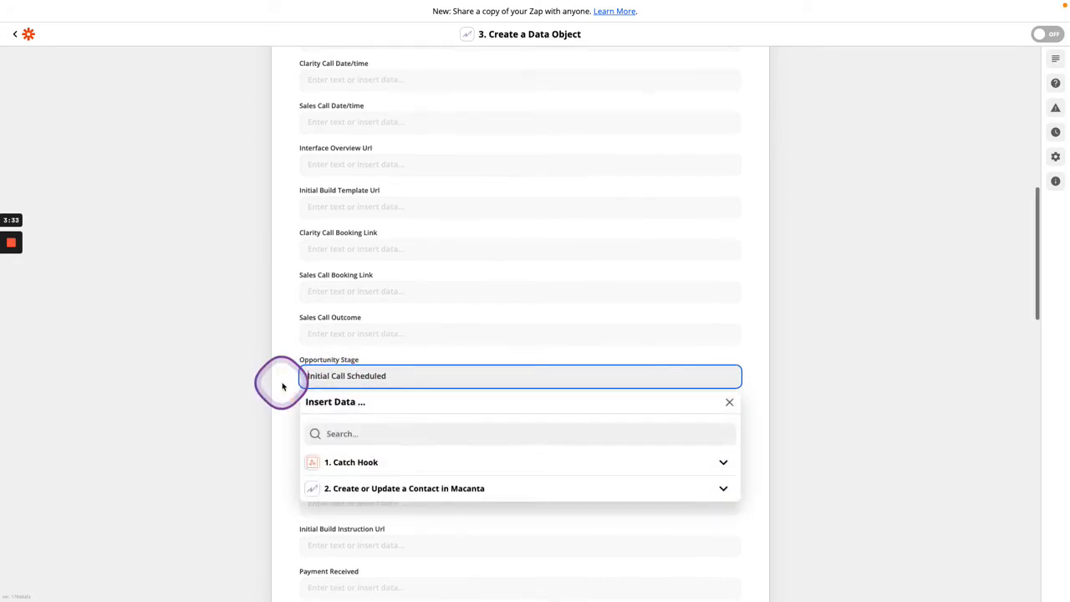
Set the Opportunity Description to "Details provided via Webform".
{"action": "left_click", "coordinate": [282, 383]}
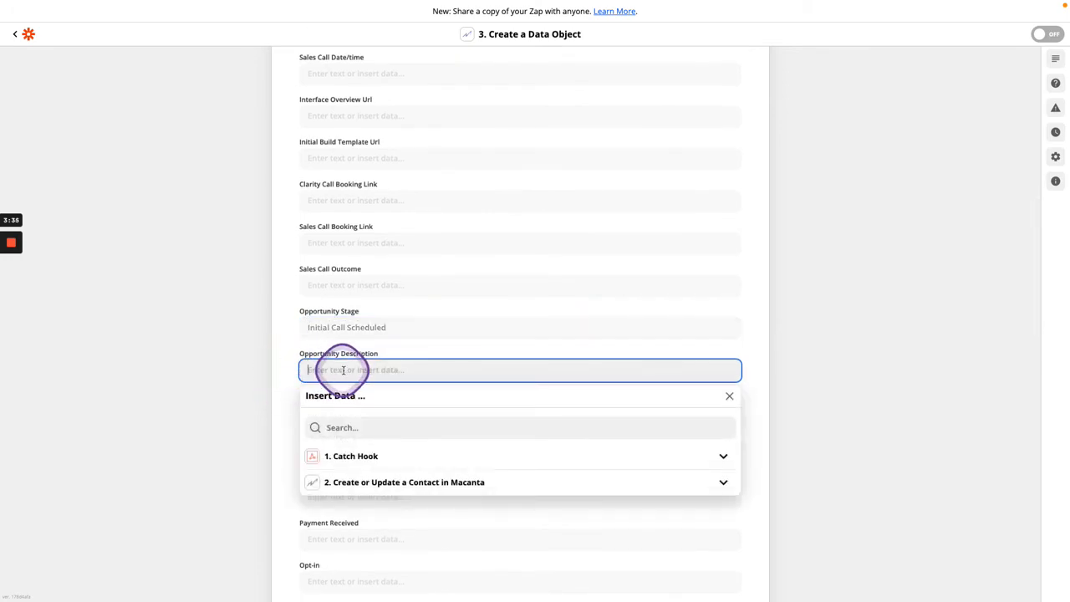
{"action": "type", "text": "D"}
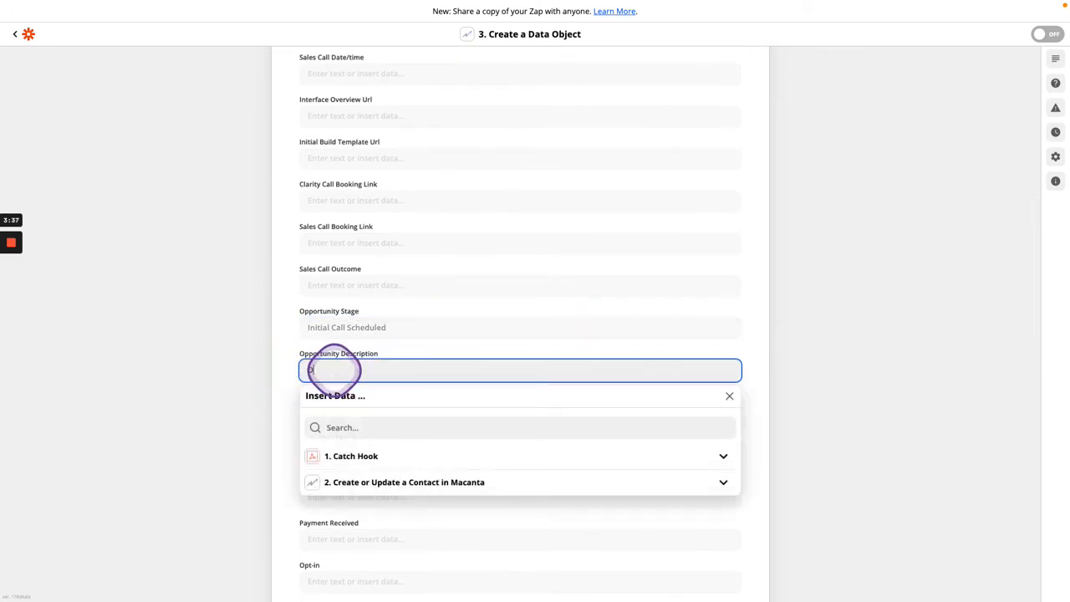
{"action": "type", "text": "etails provided via Webform"}
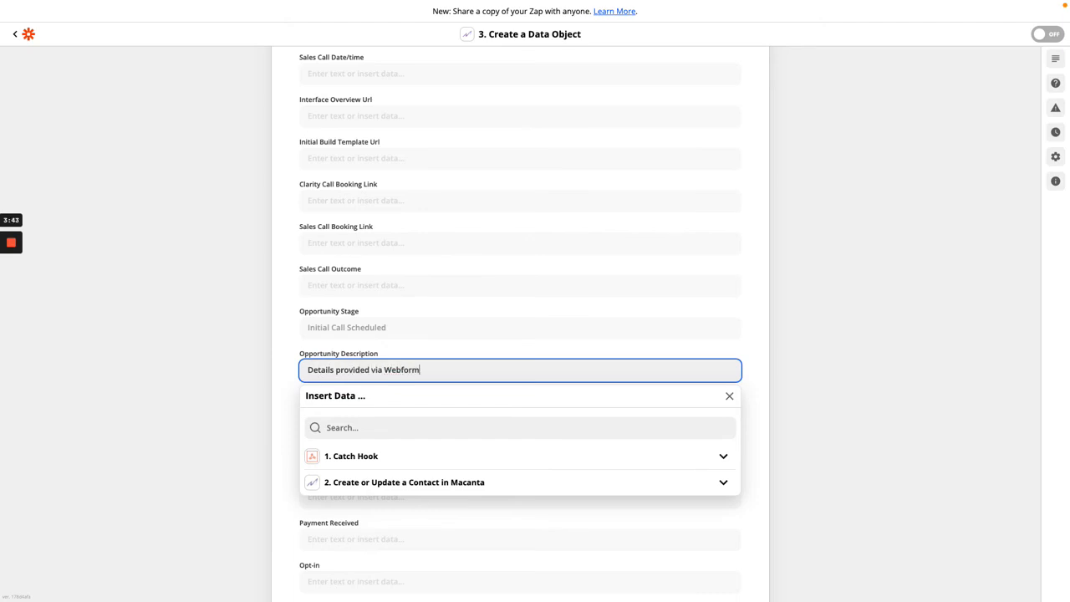
{"action": "left_click", "coordinate": [280, 375]}
{"action": "left_click", "coordinate": [411, 358]}
{"action": "left_click", "coordinate": [299, 386]}
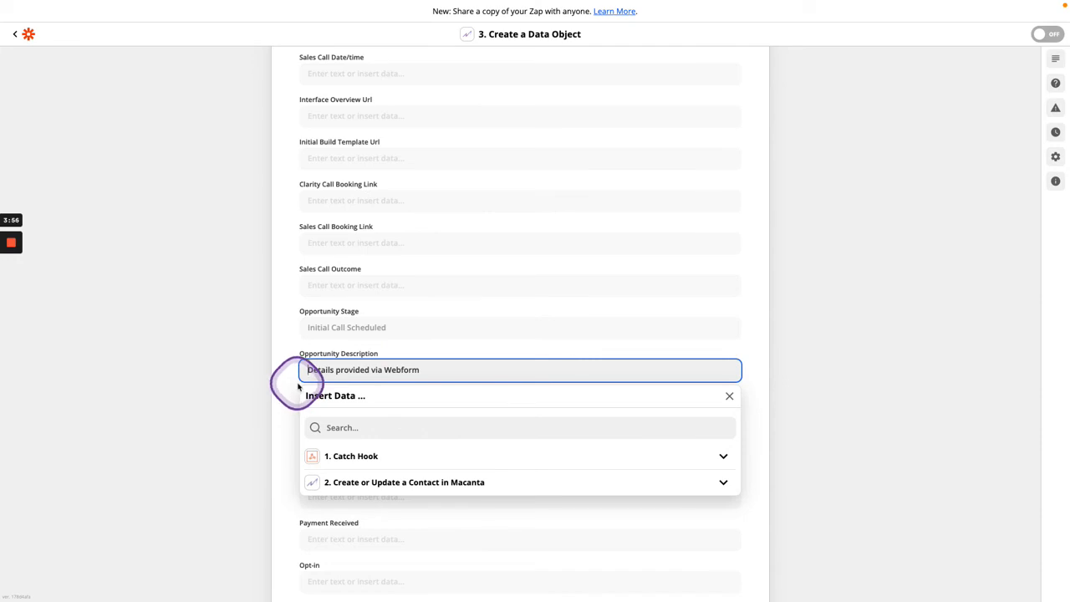
{"action": "left_click", "coordinate": [298, 386]}
Leave the remaining optional fields empty and continue from the action setup to its test.
{"action": "scroll", "coordinate": [299, 386], "scroll_direction": "down", "scroll_amount": 5}
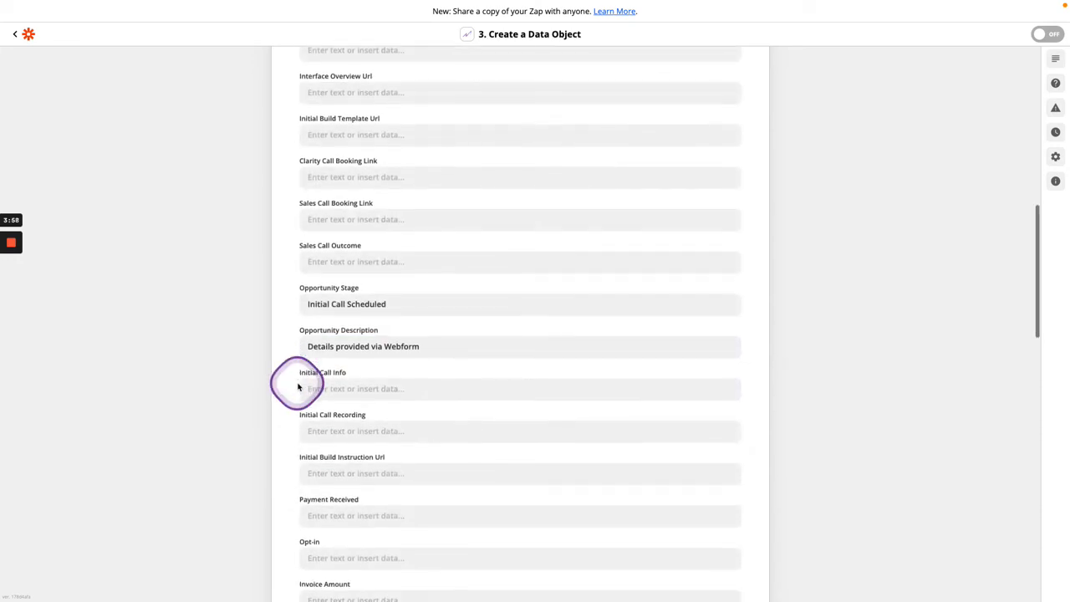
{"action": "scroll", "coordinate": [299, 387], "scroll_direction": "down", "scroll_amount": 9}
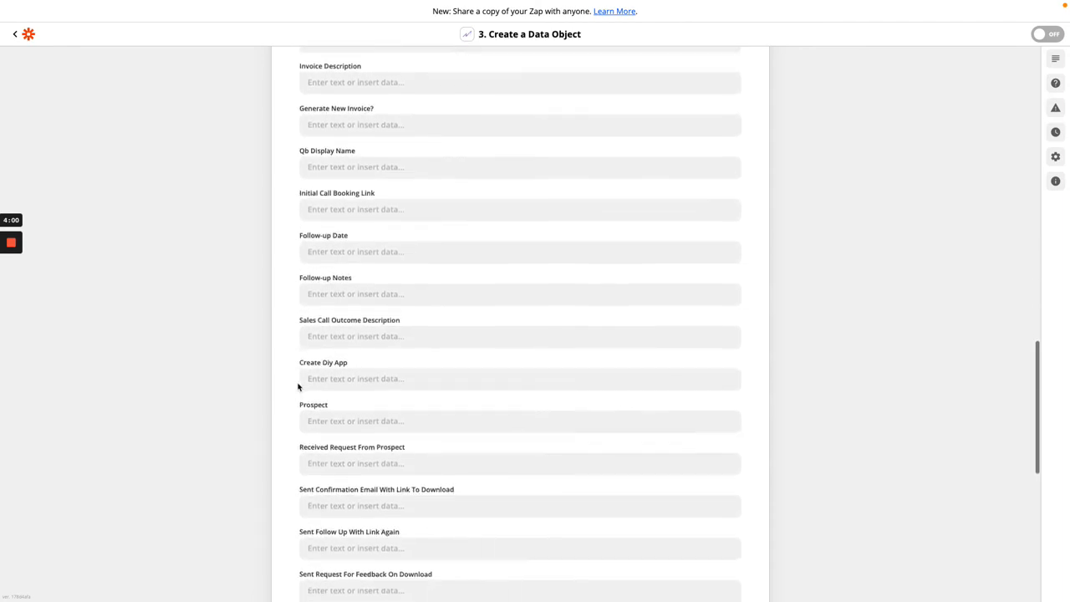
{"action": "scroll", "coordinate": [298, 386], "scroll_direction": "down", "scroll_amount": 2}
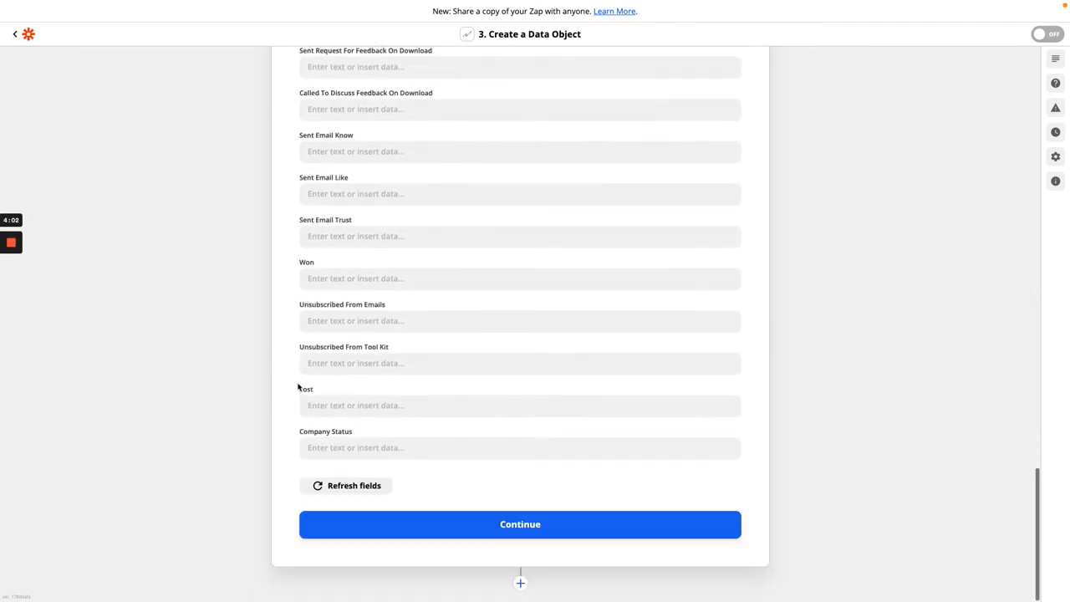
{"action": "left_click", "coordinate": [516, 530]}
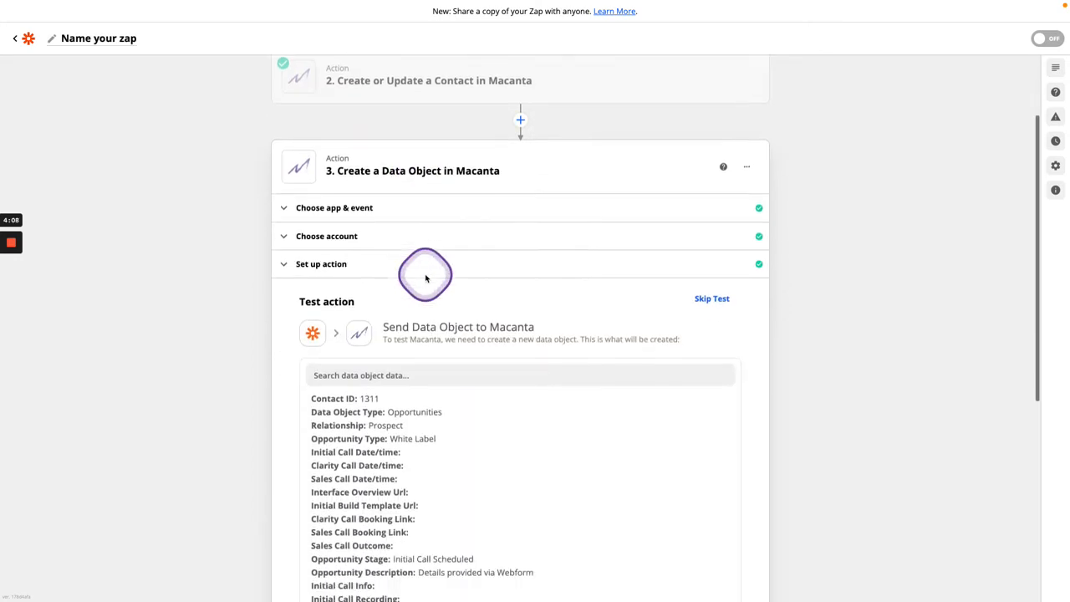
Test the Create a Data Object action with review and examine the data it returns.
{"action": "scroll", "coordinate": [282, 430], "scroll_direction": "down", "scroll_amount": 4}
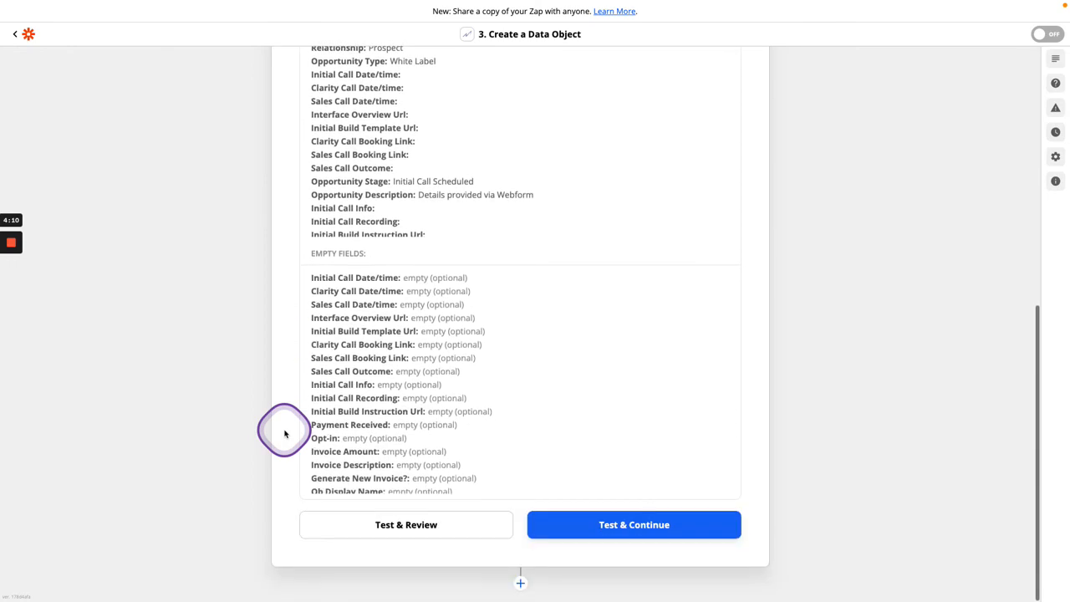
{"action": "left_click", "coordinate": [394, 526]}
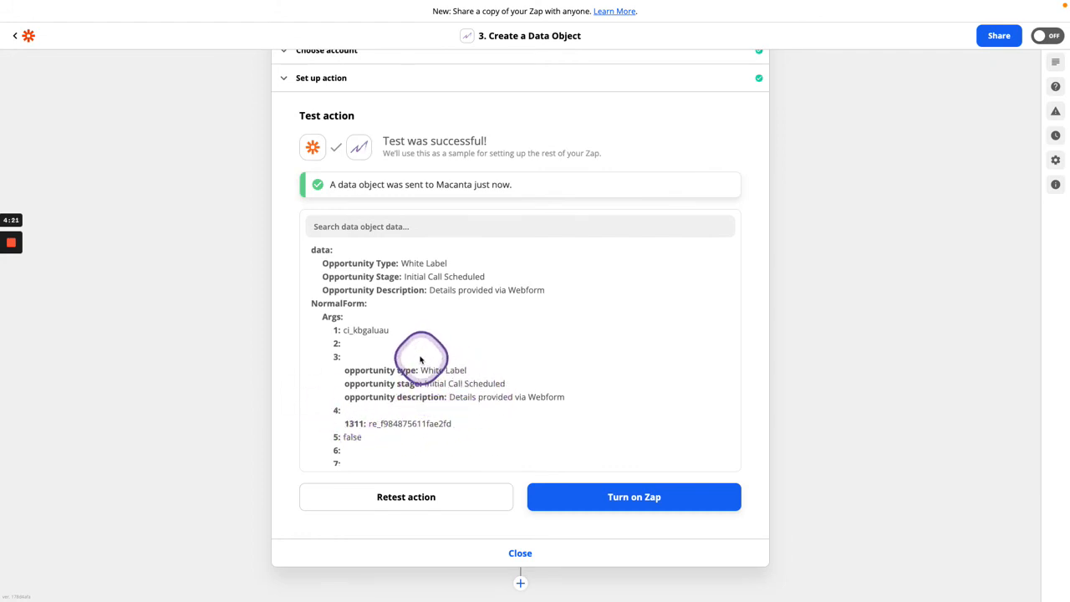
{"action": "scroll", "coordinate": [417, 359], "scroll_direction": "down", "scroll_amount": 1}
{"action": "scroll", "coordinate": [417, 359], "scroll_direction": "down", "scroll_amount": 3}
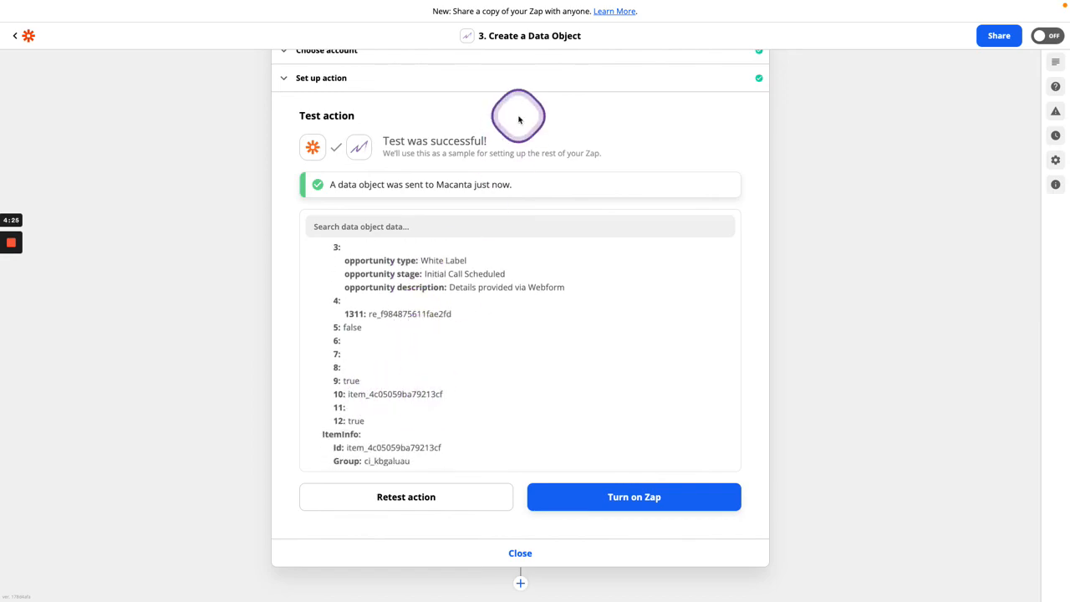
Switch to Macanta, reload the contact's Opportunities list, and check the details of the newly created White Label opportunity.
{"action": "key", "text": "ctrl+Left"}
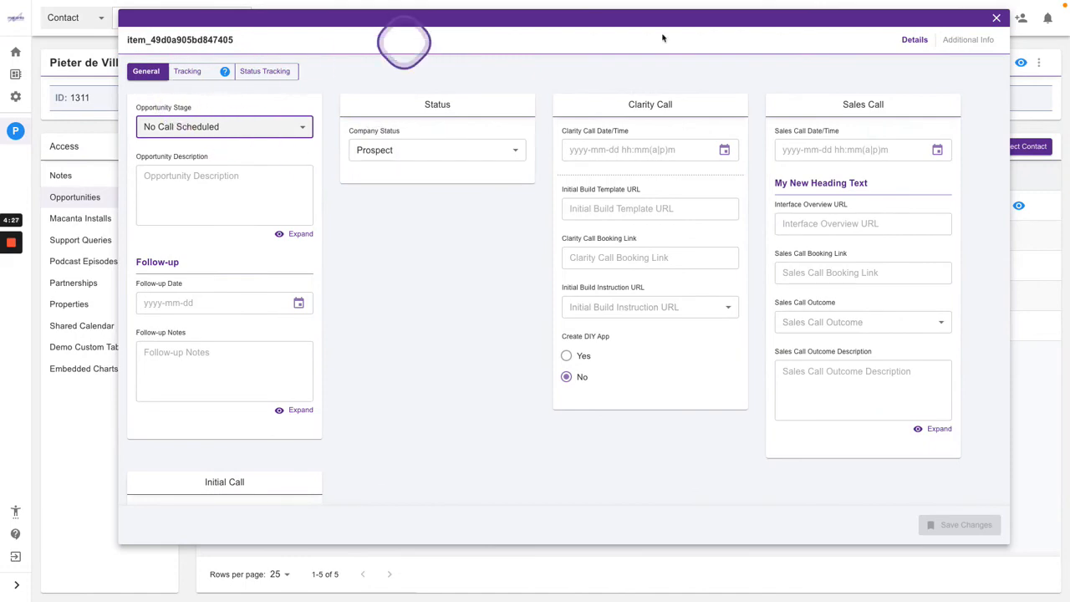
{"action": "left_click", "coordinate": [998, 19]}
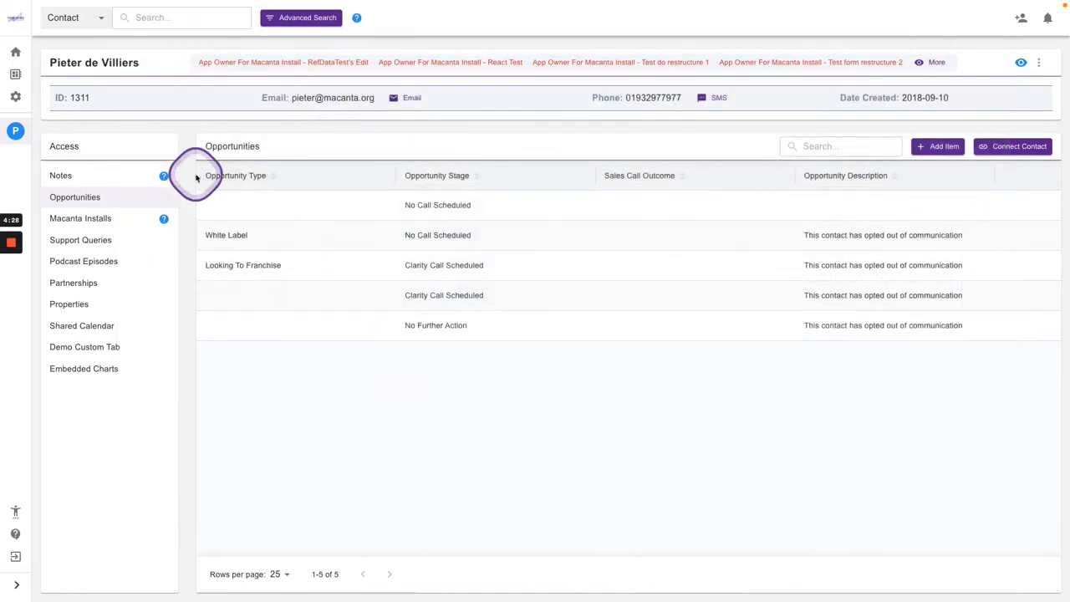
{"action": "left_click", "coordinate": [93, 214]}
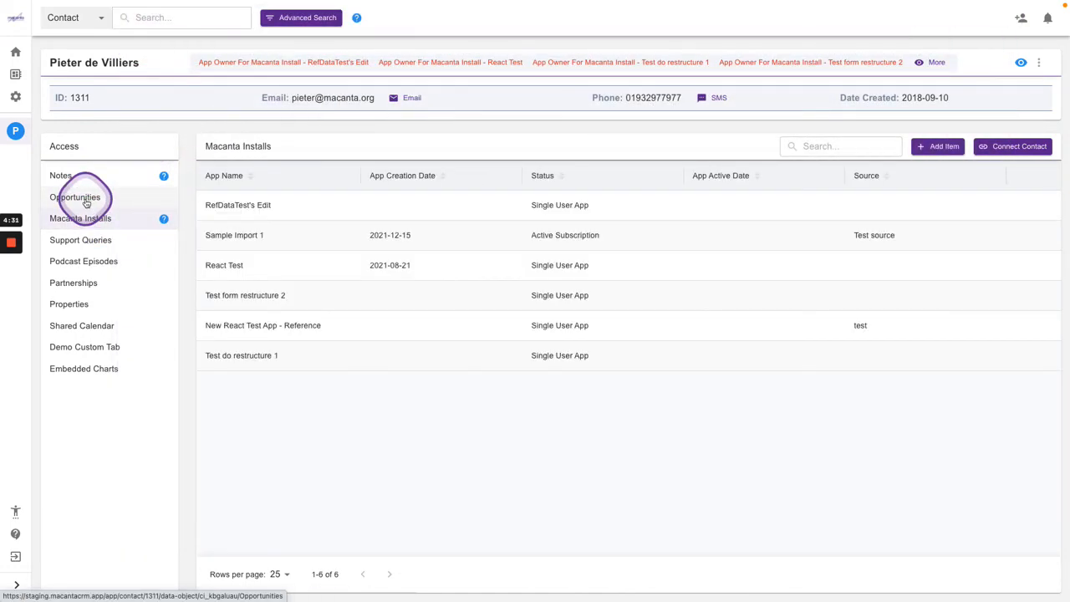
{"action": "left_click", "coordinate": [86, 202]}
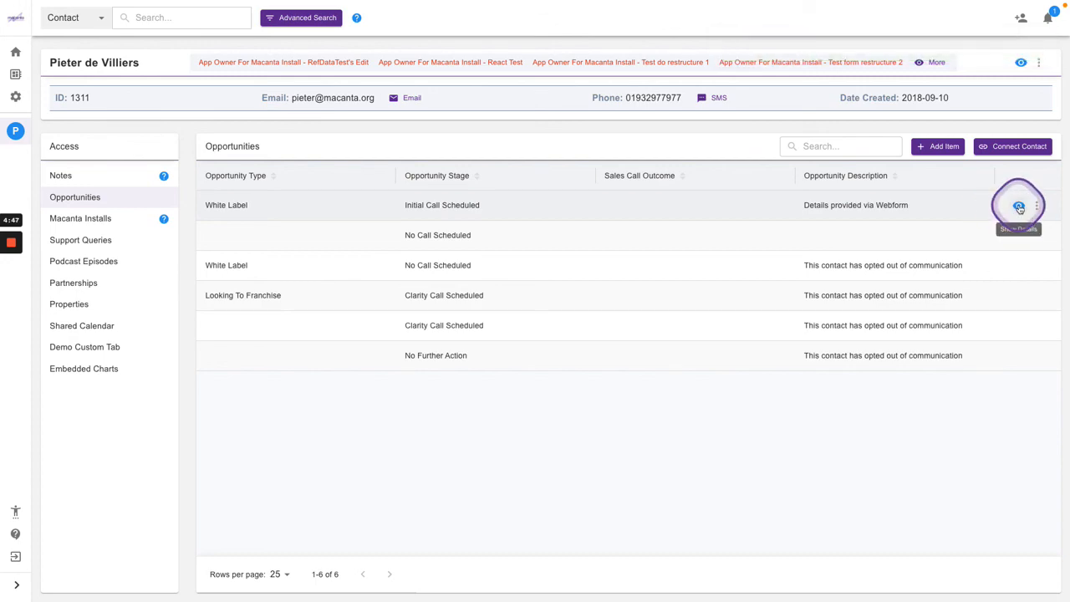
{"action": "left_click", "coordinate": [1019, 207]}
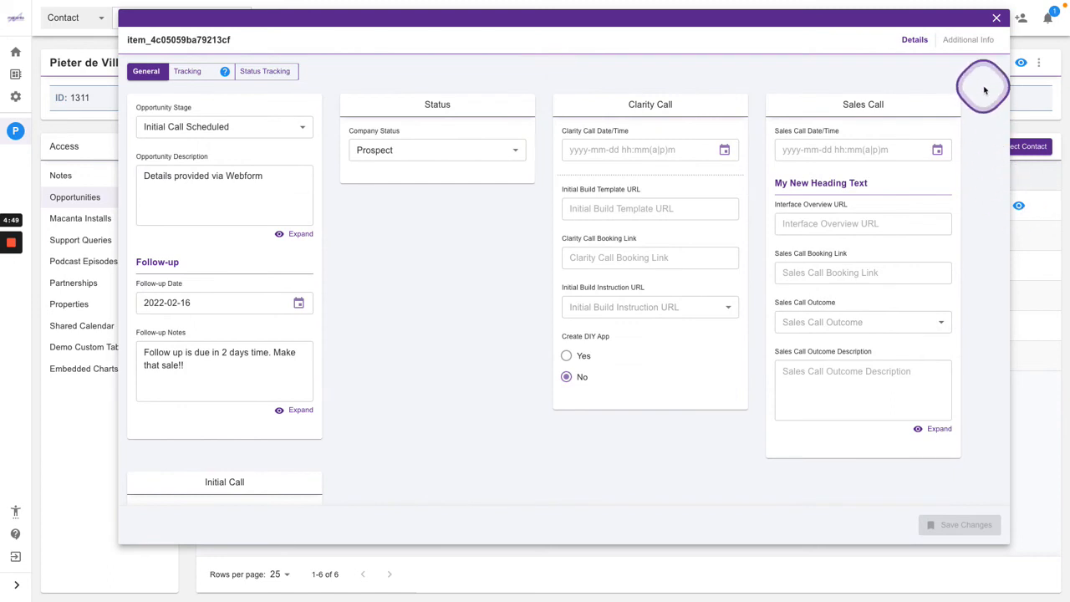
{"action": "left_click", "coordinate": [996, 18]}
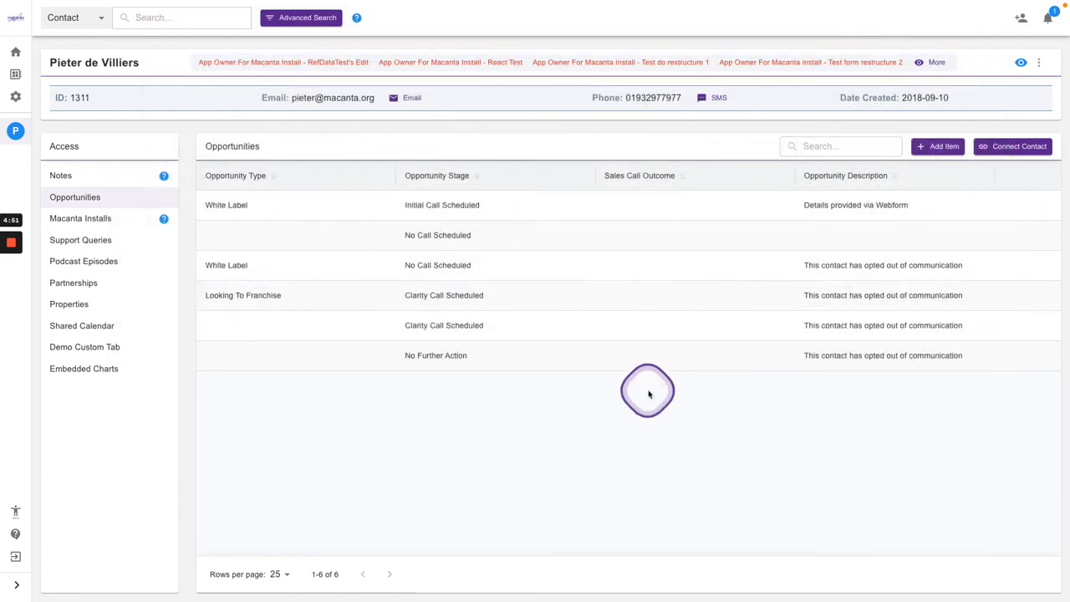